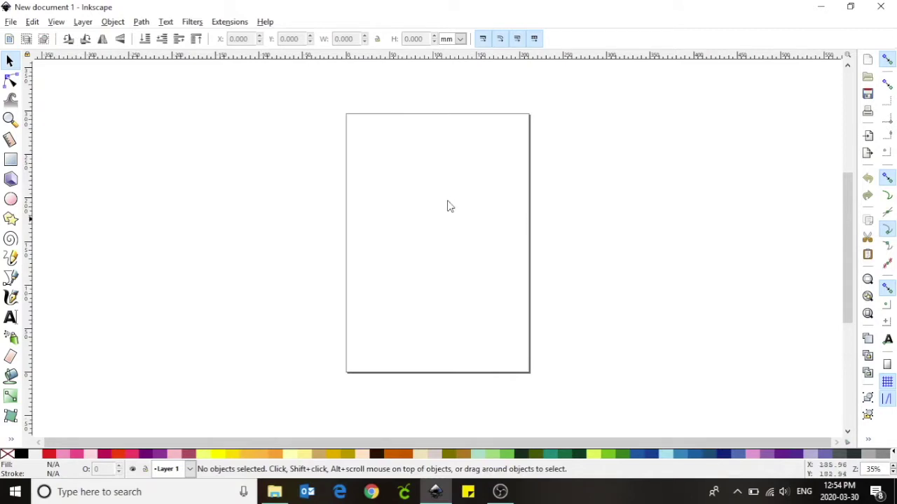
# In Document Properties, set both the display units and the page size units to inches.
pyautogui.click(10, 23)
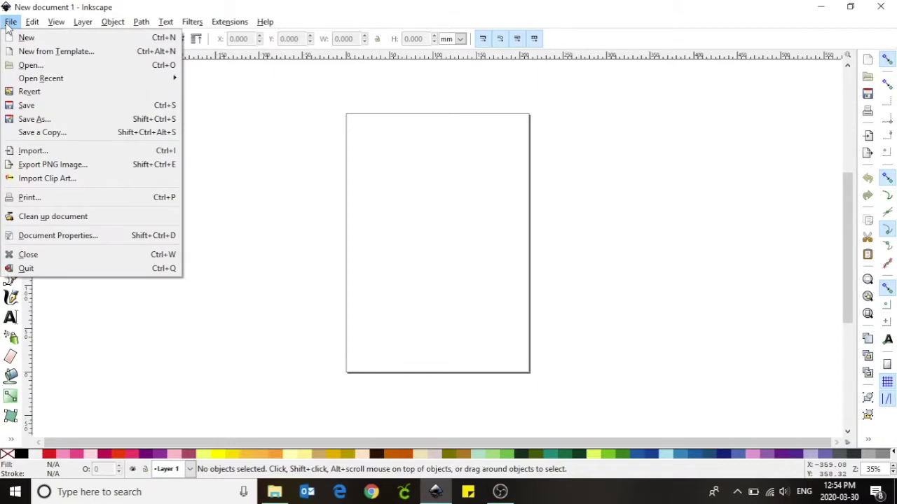
pyautogui.click(64, 241)
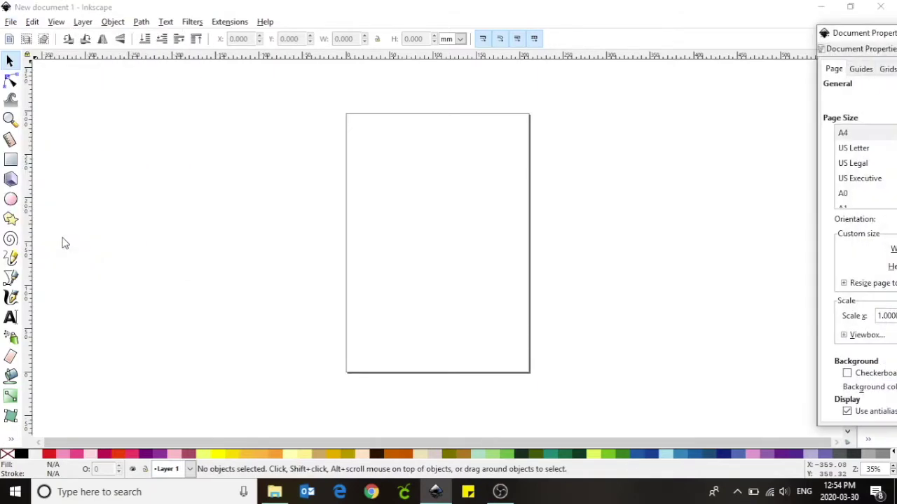
pyautogui.moveTo(866, 38); pyautogui.dragTo(601, 26)
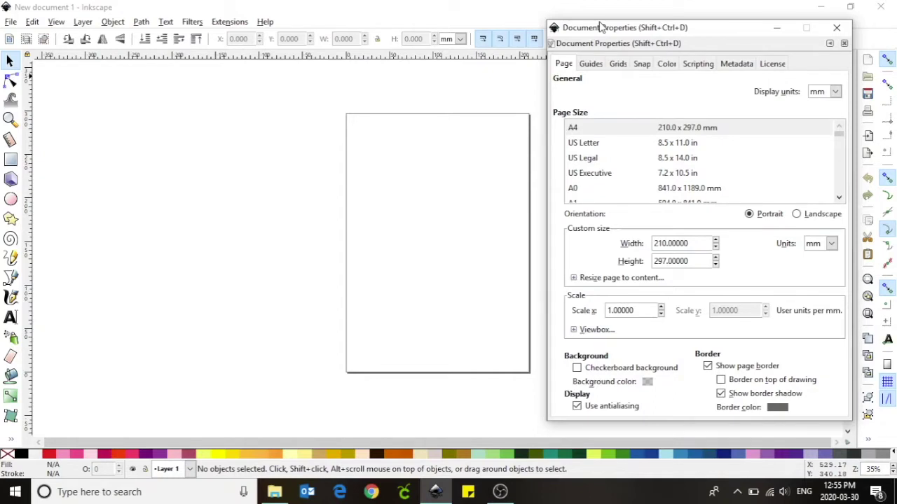
pyautogui.click(837, 94)
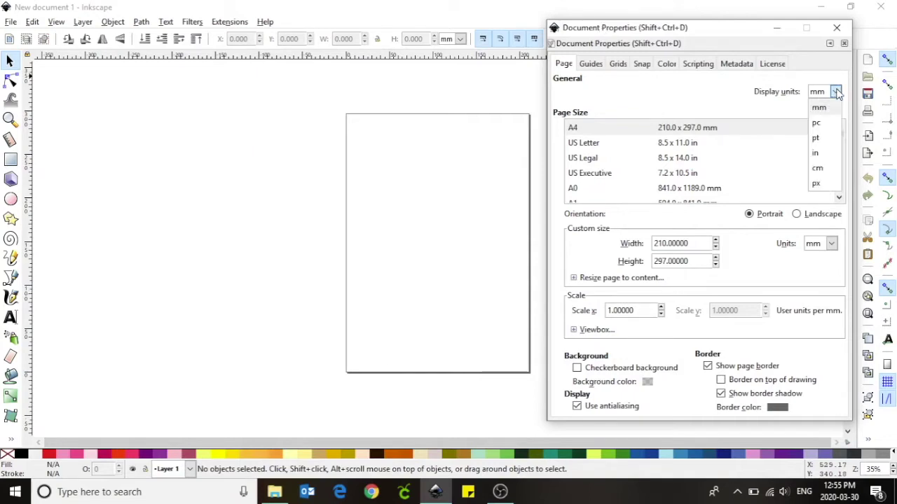
pyautogui.click(830, 157)
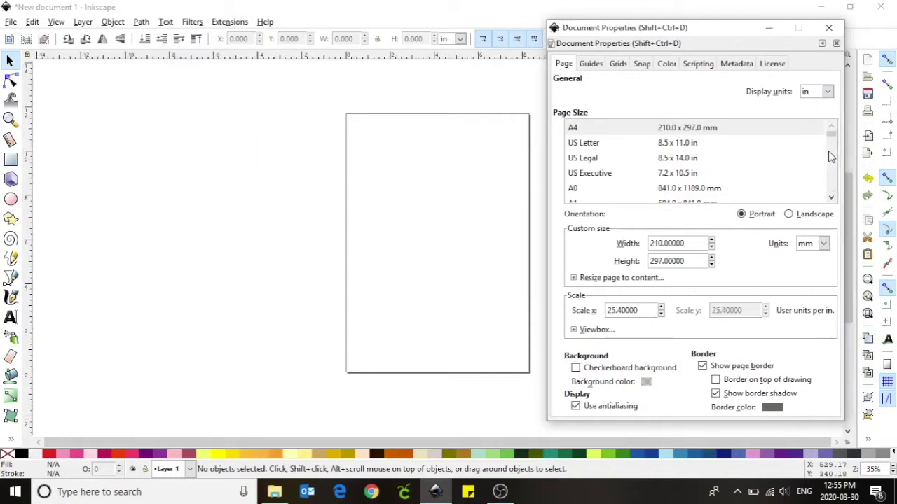
pyautogui.click(817, 246)
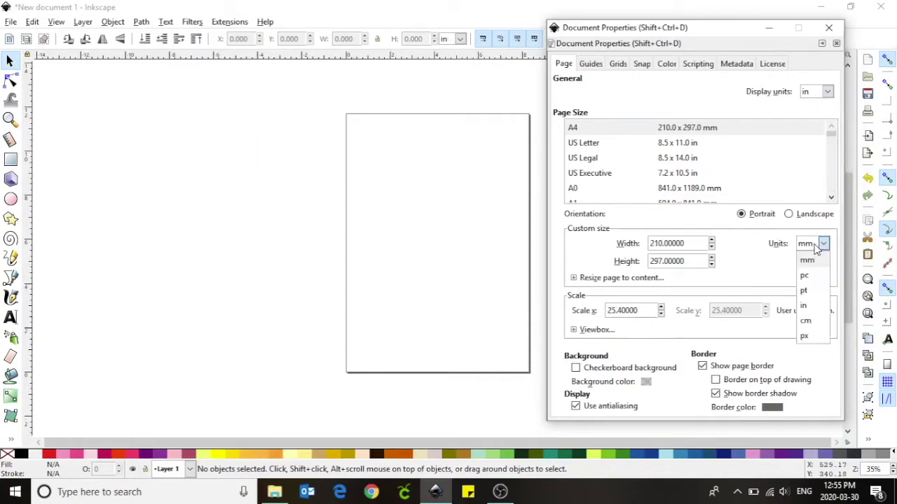
pyautogui.click(808, 312)
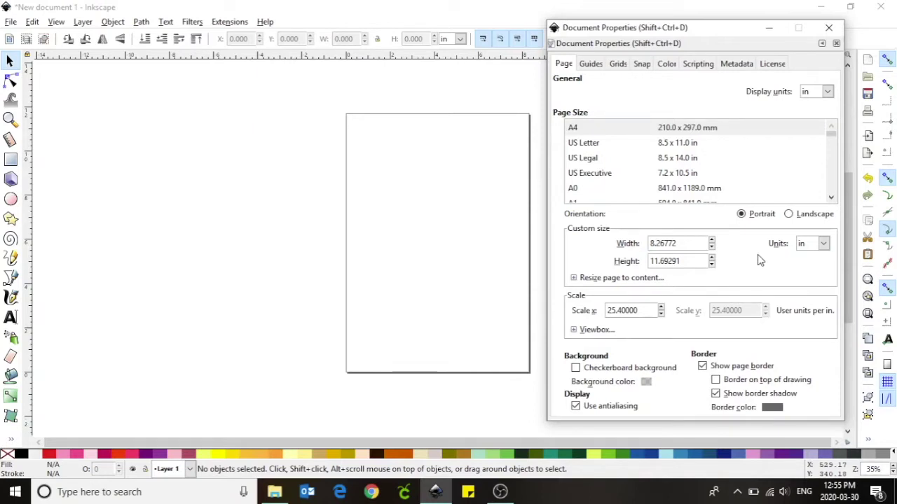
# Make the page 4 in wide and 4 in high, then close Document Properties.
pyautogui.moveTo(688, 243); pyautogui.dragTo(608, 239)
pyautogui.write('4')
pyautogui.press('Return')
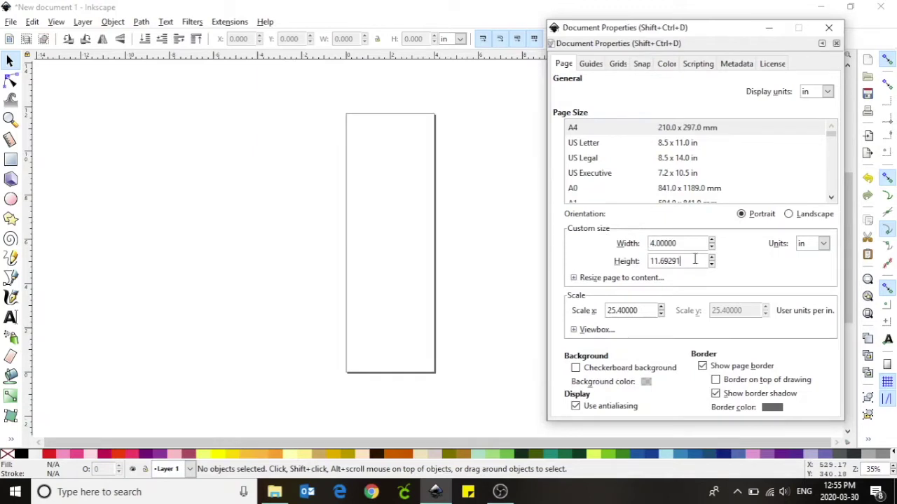
pyautogui.moveTo(697, 259); pyautogui.dragTo(599, 265)
pyautogui.write('4')
pyautogui.press('Return')
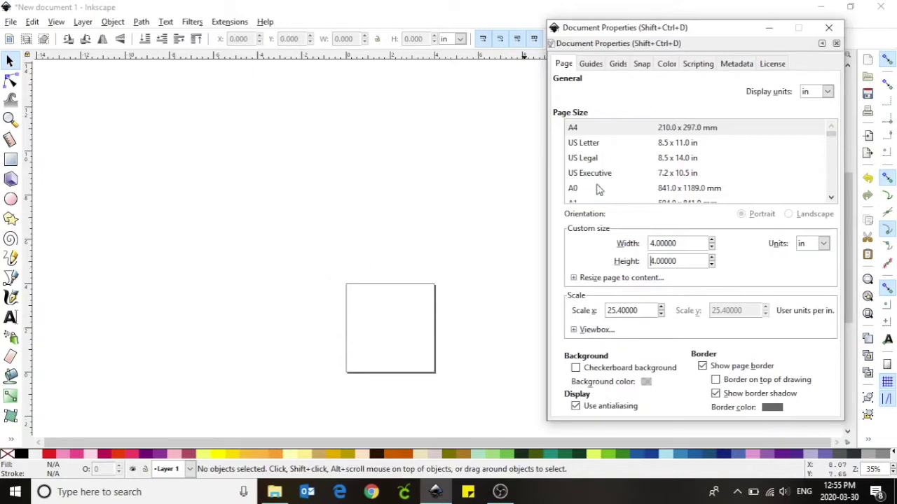
pyautogui.click(830, 28)
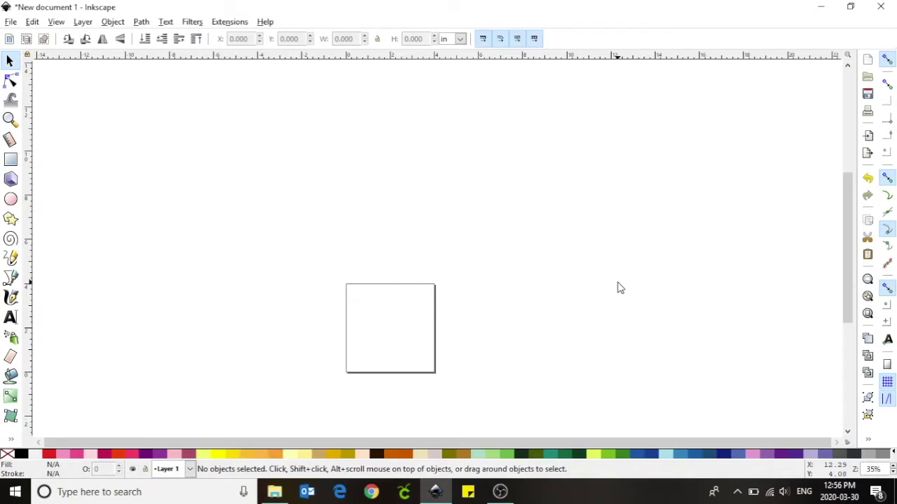
pyautogui.press('+')
pyautogui.press('+')
pyautogui.press('+')
pyautogui.press('+')
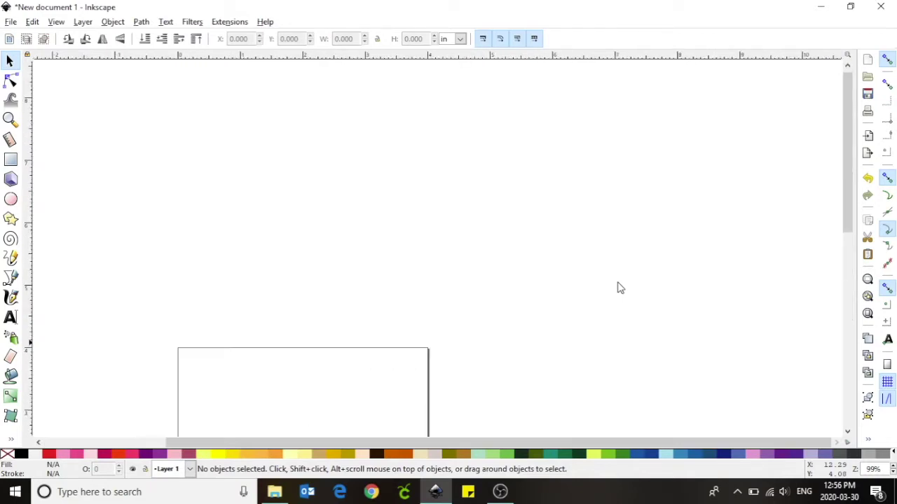
pyautogui.press('-')
pyautogui.press('-')
pyautogui.press('-')
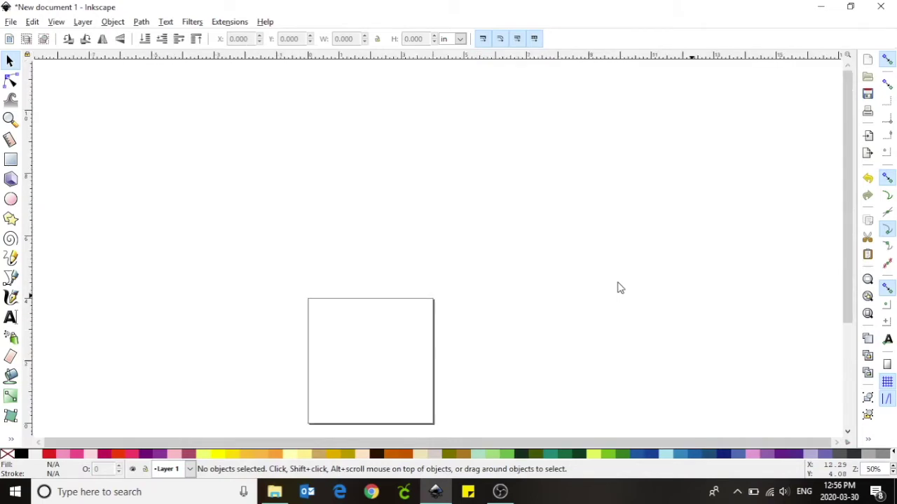
pyautogui.press('+')
pyautogui.press('+')
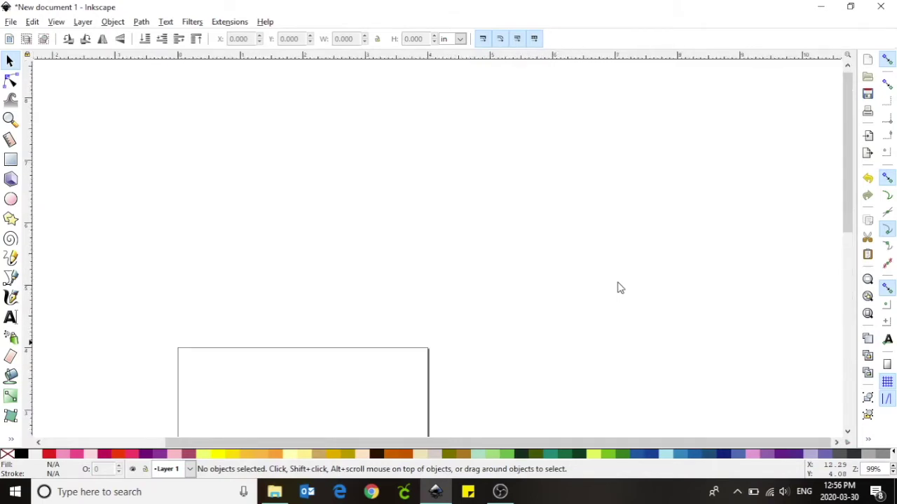
pyautogui.scroll(-6, 610, 304)
pyautogui.scroll(2, 609, 304)
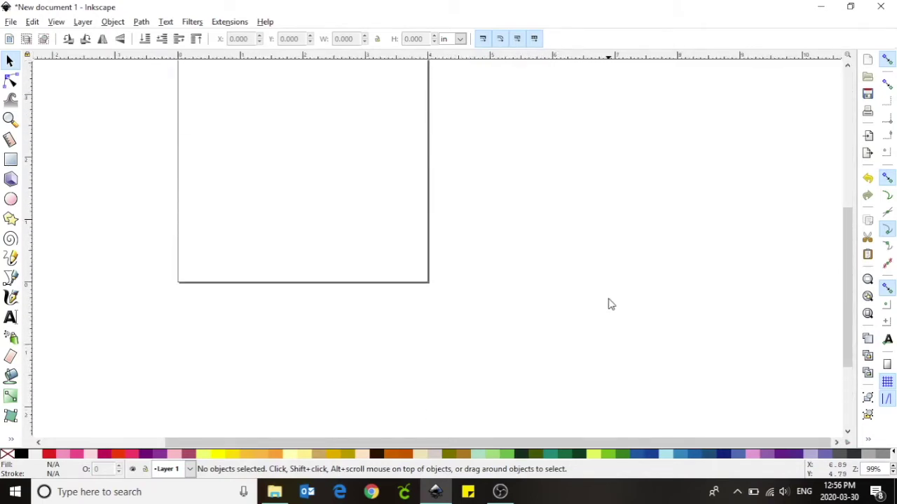
pyautogui.scroll(6, 610, 304)
pyautogui.scroll(-6, 609, 304)
pyautogui.scroll(1, 610, 304)
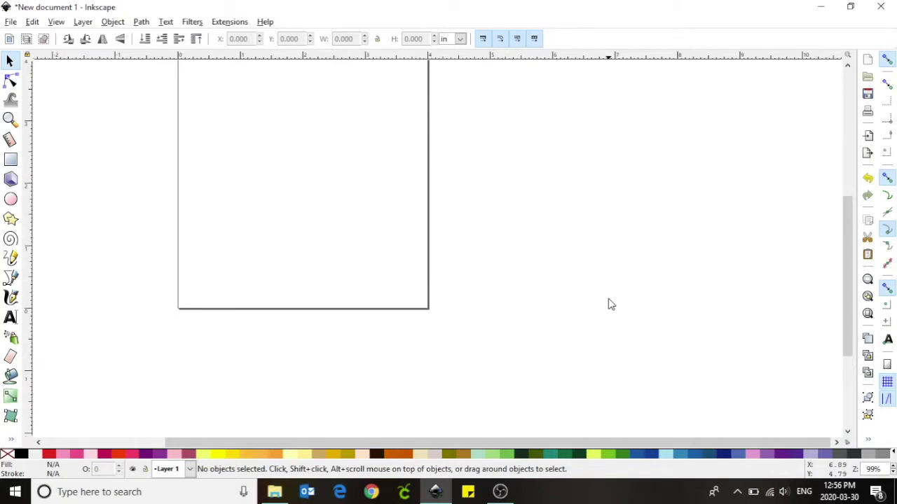
pyautogui.scroll(6, 610, 304)
pyautogui.moveTo(843, 208); pyautogui.dragTo(849, 245)
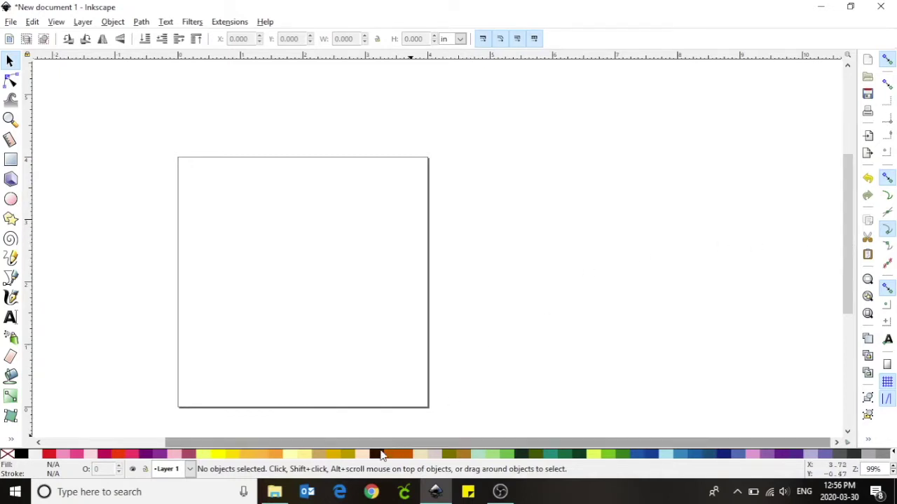
# In Chrome, search Google for 'rabbit silhouette vector' and show only the Images results.
pyautogui.click(372, 493)
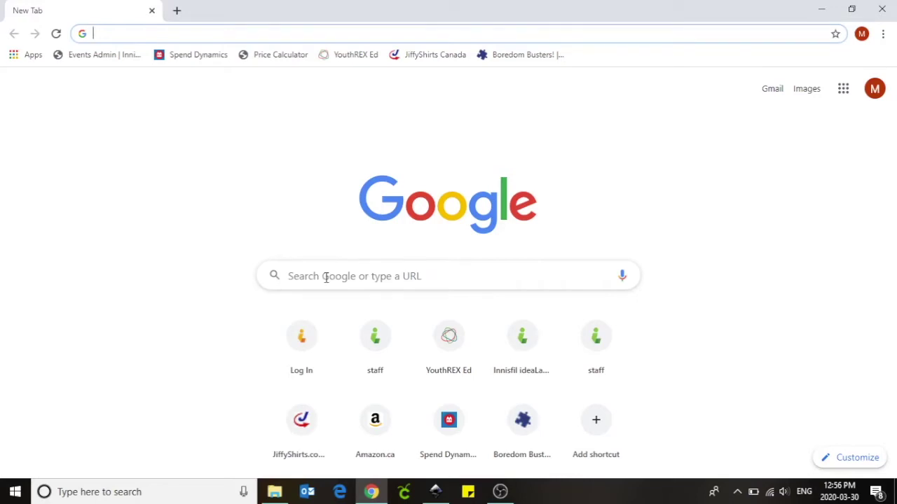
pyautogui.click(326, 277)
pyautogui.write('r')
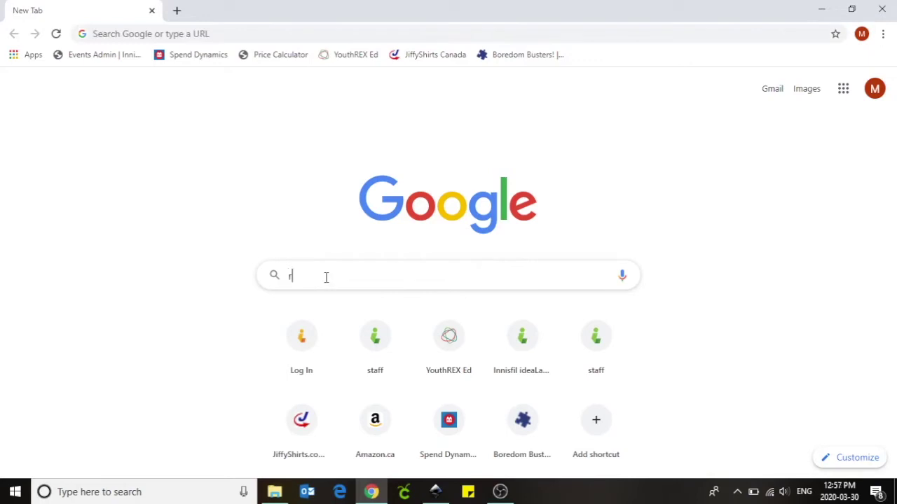
pyautogui.write('abbit sil')
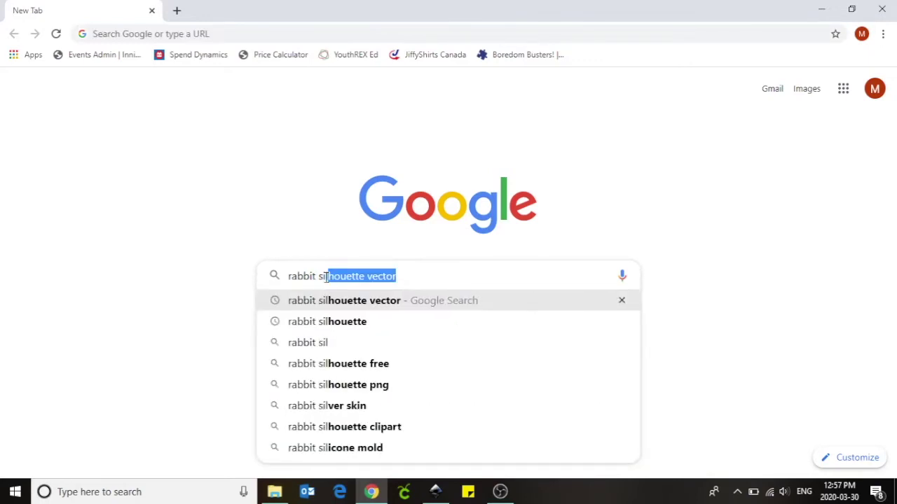
pyautogui.write('houette ve')
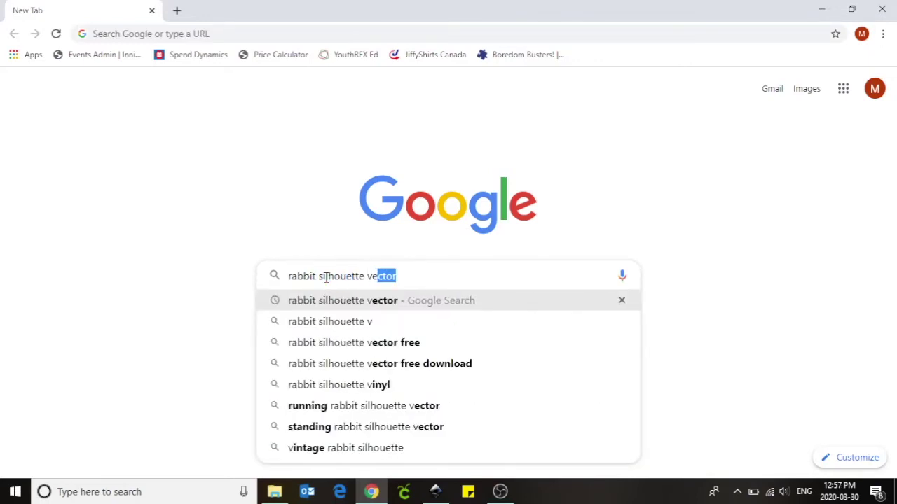
pyautogui.write('ctor')
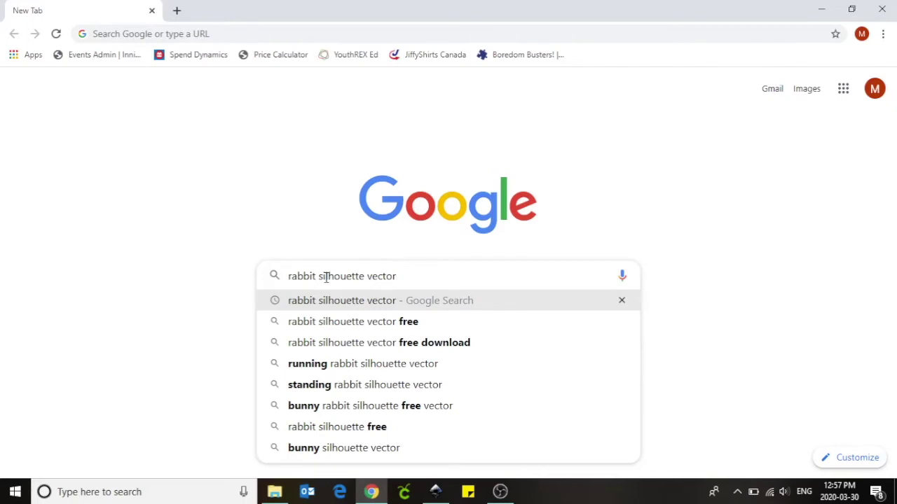
pyautogui.press('Return')
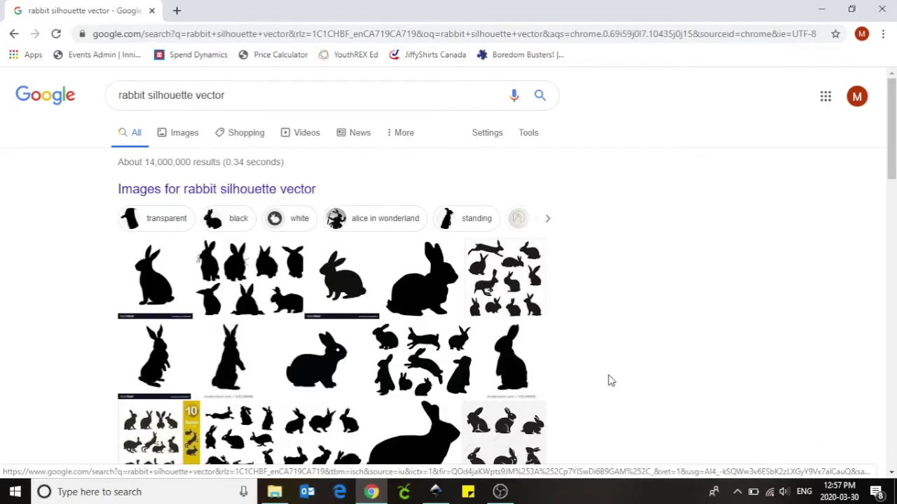
pyautogui.scroll(-1, 608, 381)
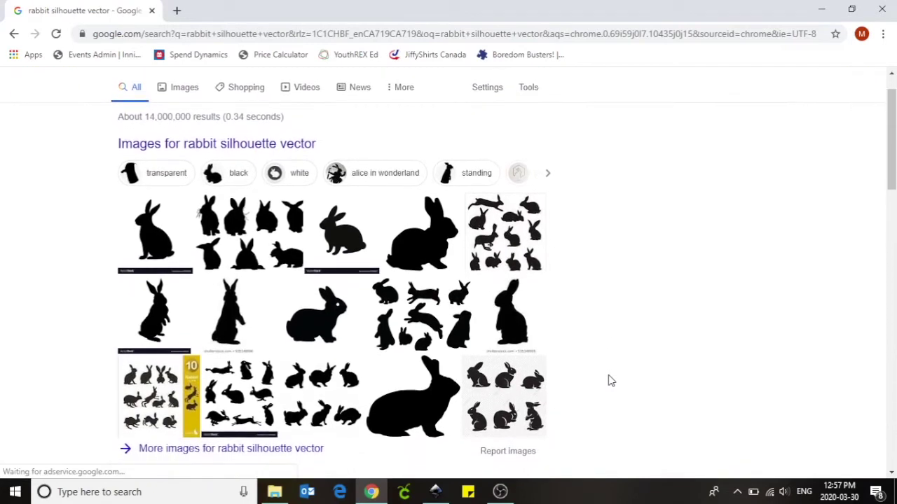
pyautogui.click(183, 82)
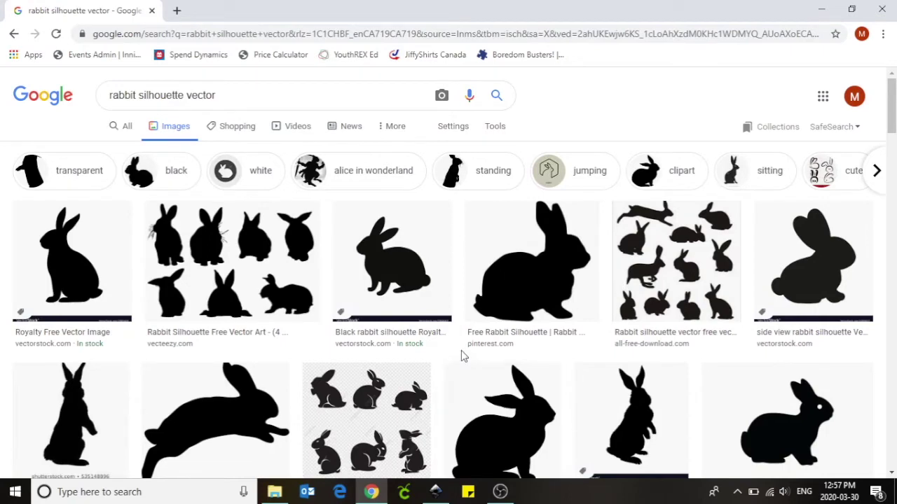
# Scroll through the image results and preview the Vector Rabbit Silhouette image.
pyautogui.scroll(-2, 461, 354)
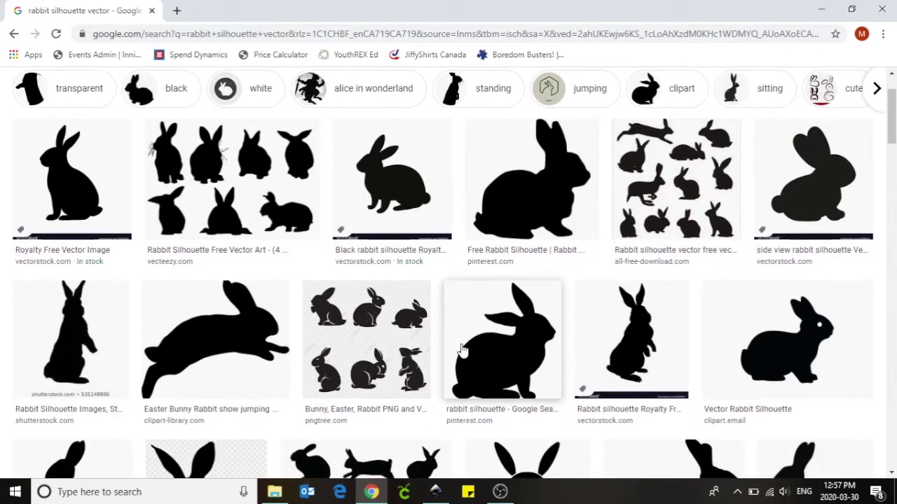
pyautogui.scroll(-1, 461, 348)
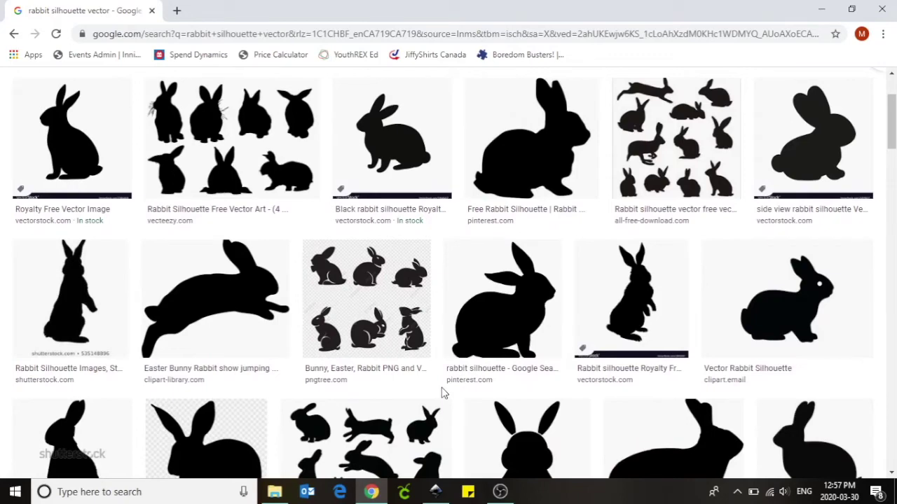
pyautogui.scroll(-1, 442, 394)
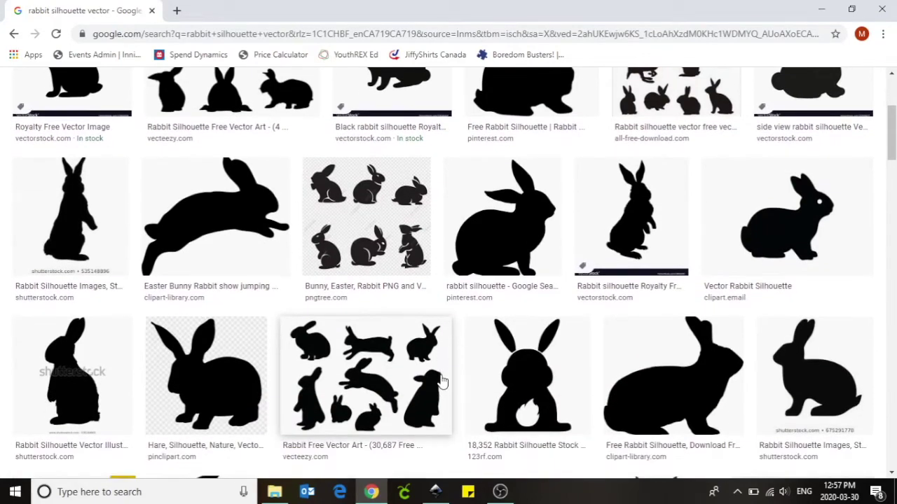
pyautogui.scroll(-1, 461, 420)
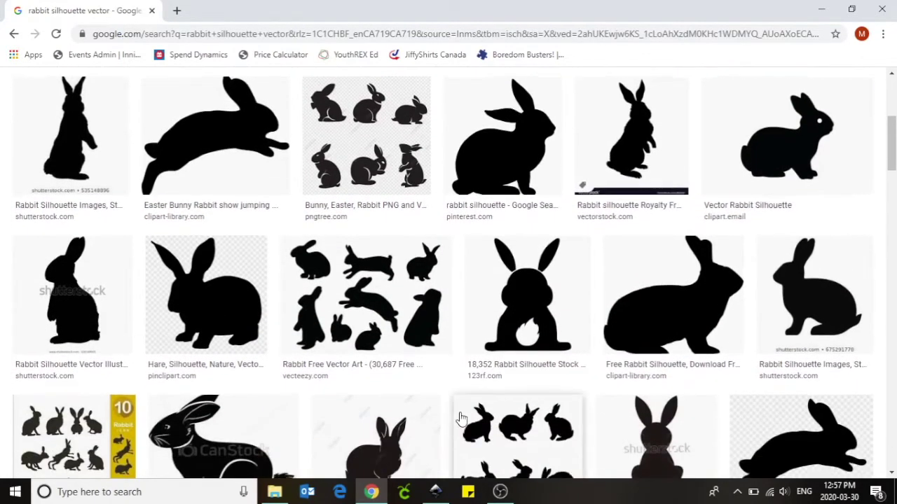
pyautogui.scroll(-1, 461, 419)
pyautogui.scroll(-1, 460, 391)
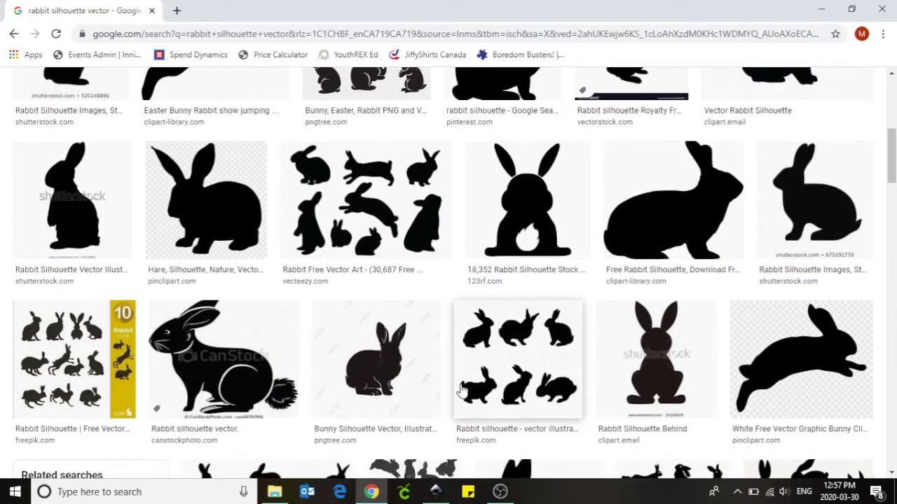
pyautogui.scroll(-3, 460, 391)
pyautogui.scroll(3, 460, 390)
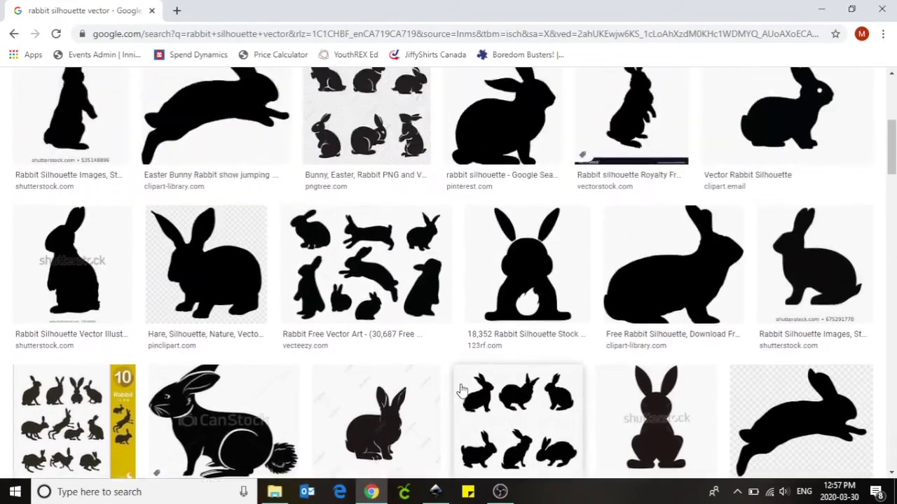
pyautogui.scroll(1, 460, 390)
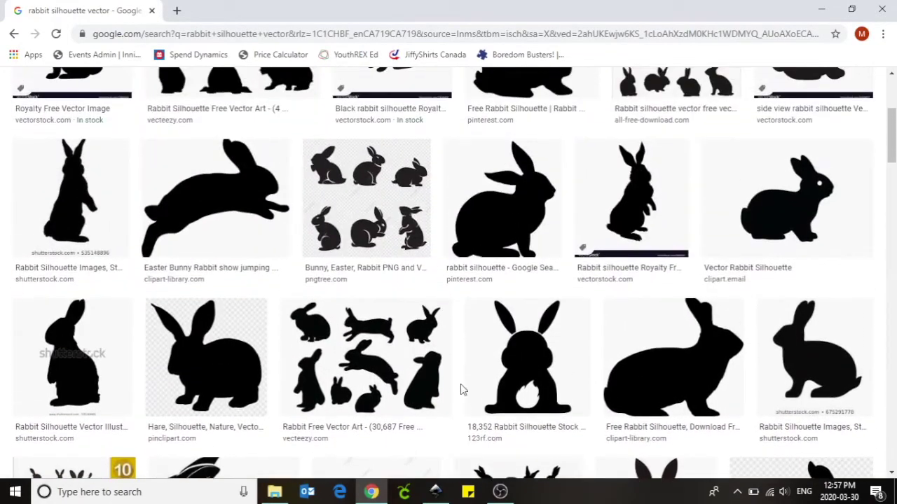
pyautogui.click(819, 200)
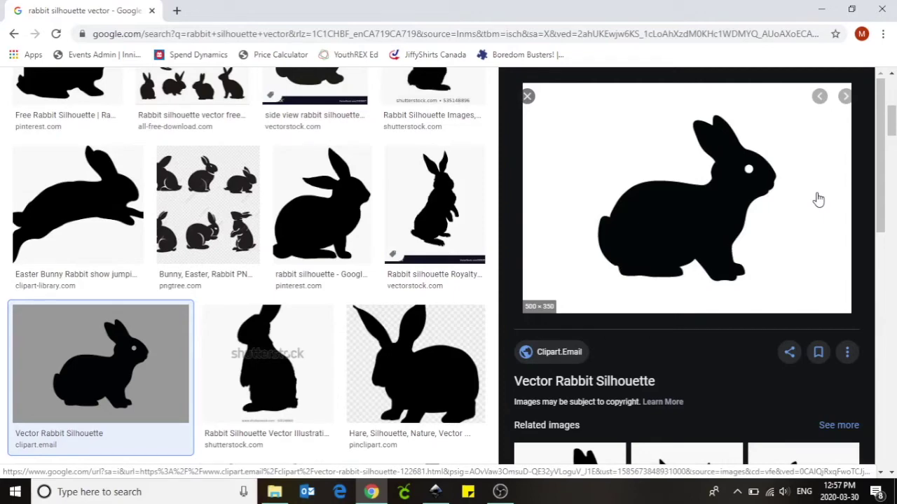
# Save the rabbit preview image to the Desktop as 'rabbit'.
pyautogui.rightClick(700, 201)
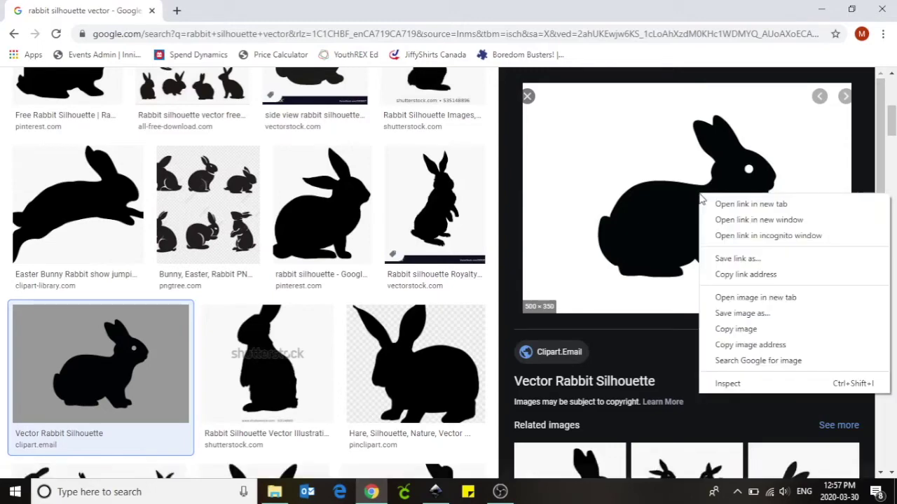
pyautogui.click(718, 320)
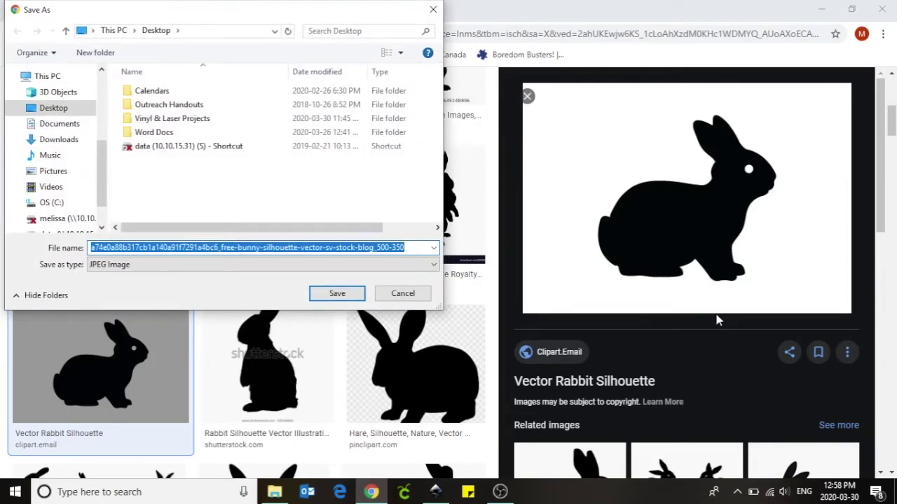
pyautogui.write('rabb')
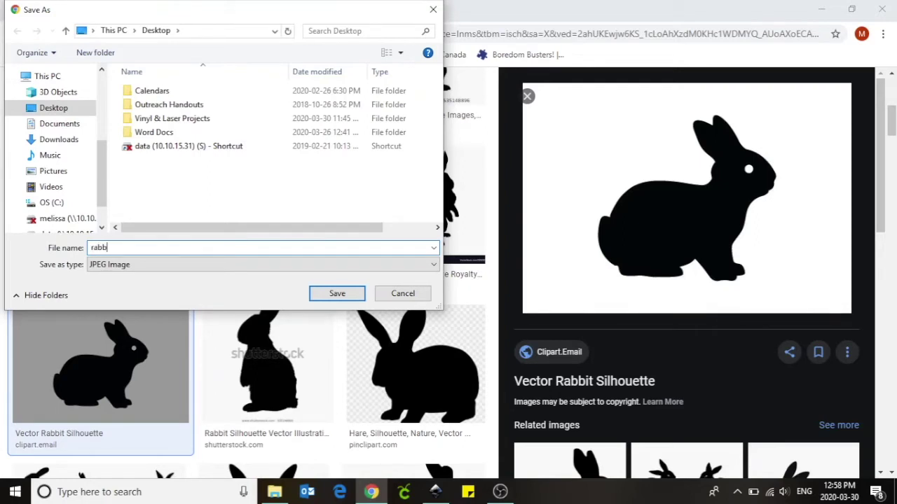
pyautogui.write('it')
pyautogui.click(336, 295)
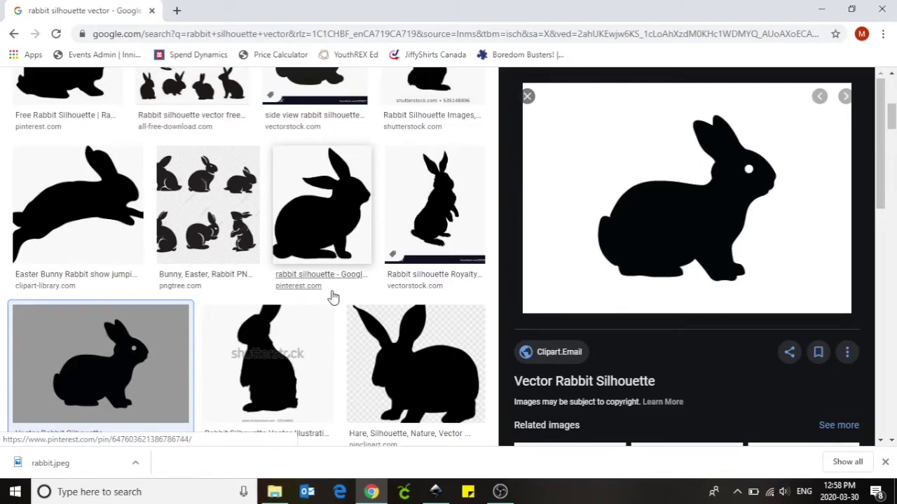
# Copy the rabbit image to the clipboard and return to Inkscape.
pyautogui.rightClick(684, 200)
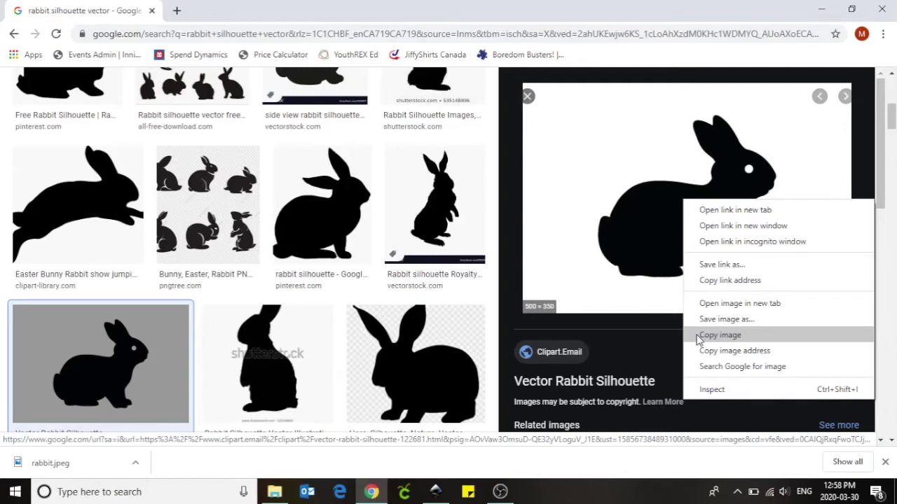
pyautogui.click(720, 335)
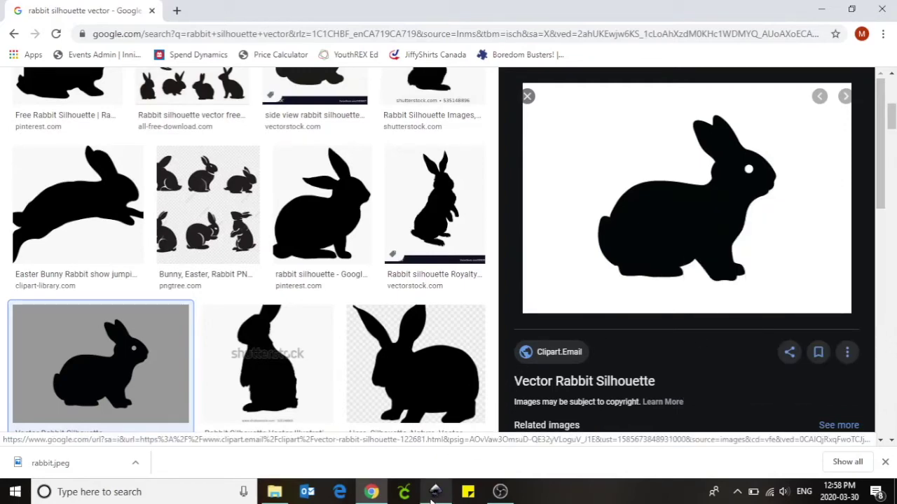
pyautogui.moveTo(438, 496)
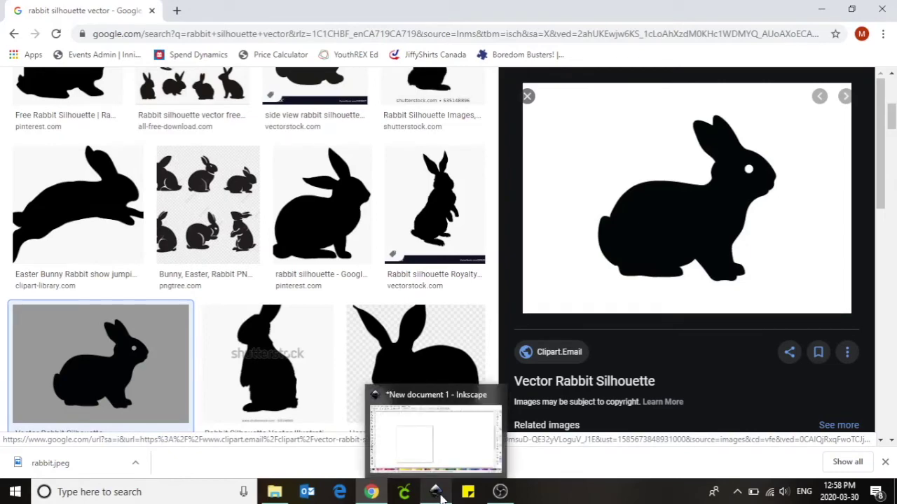
pyautogui.click(437, 495)
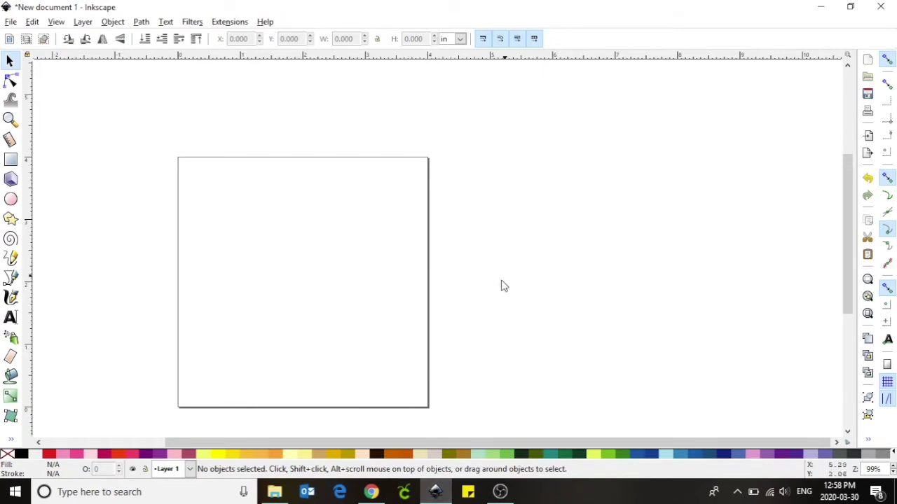
# Paste the copied rabbit onto the canvas and shift it up and right over the page.
pyautogui.rightClick(360, 292)
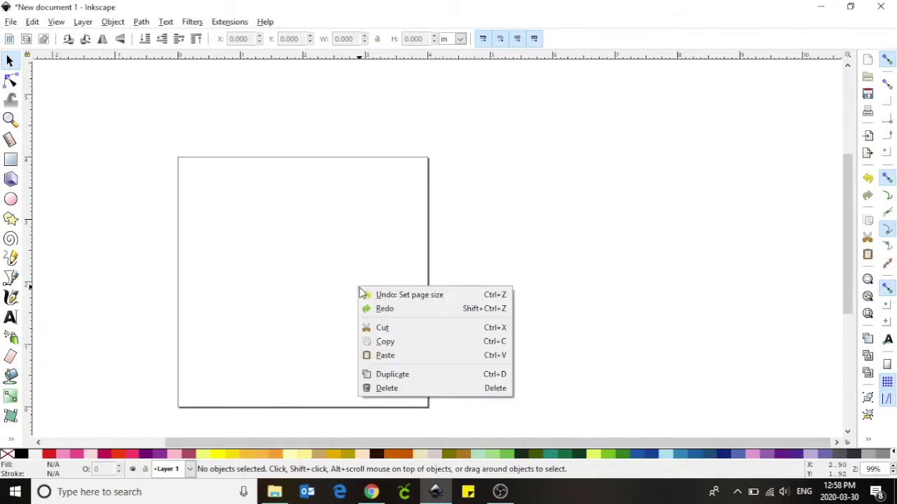
pyautogui.click(384, 355)
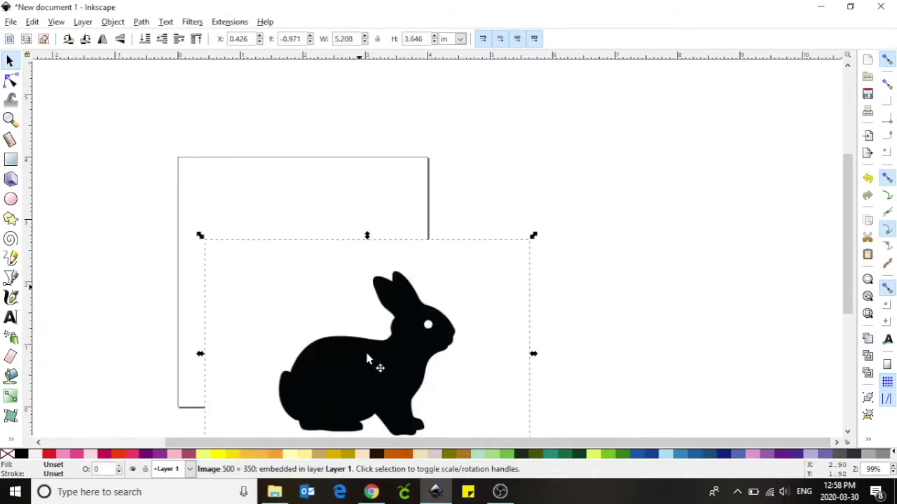
pyautogui.moveTo(366, 355); pyautogui.dragTo(545, 284)
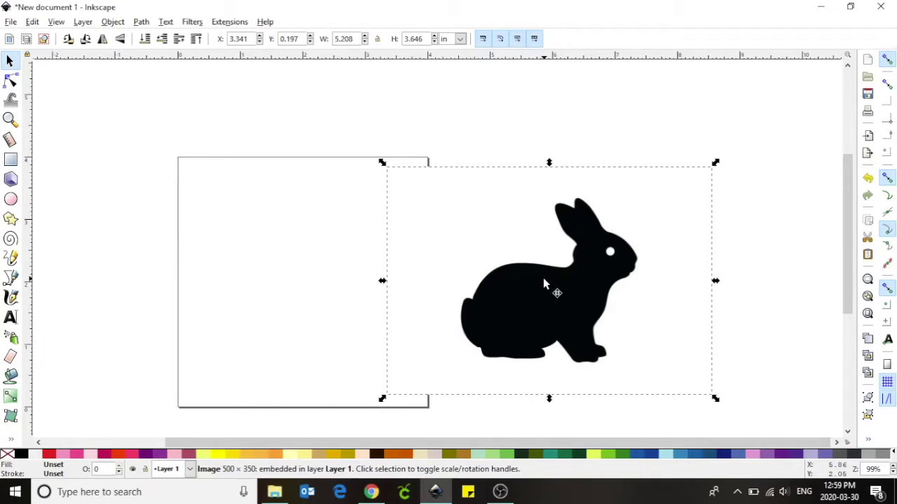
pyautogui.click(11, 21)
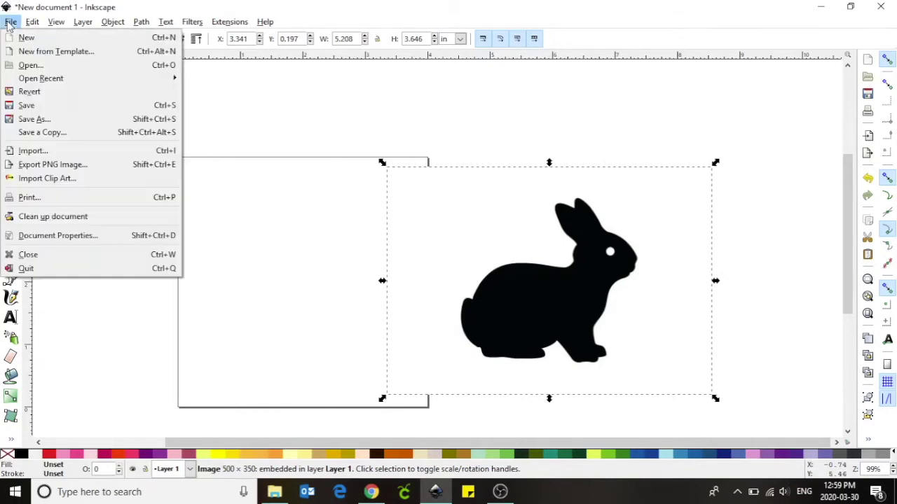
# Import rabbit.jpeg as an embedded image and drag it onto the page.
pyautogui.click(33, 151)
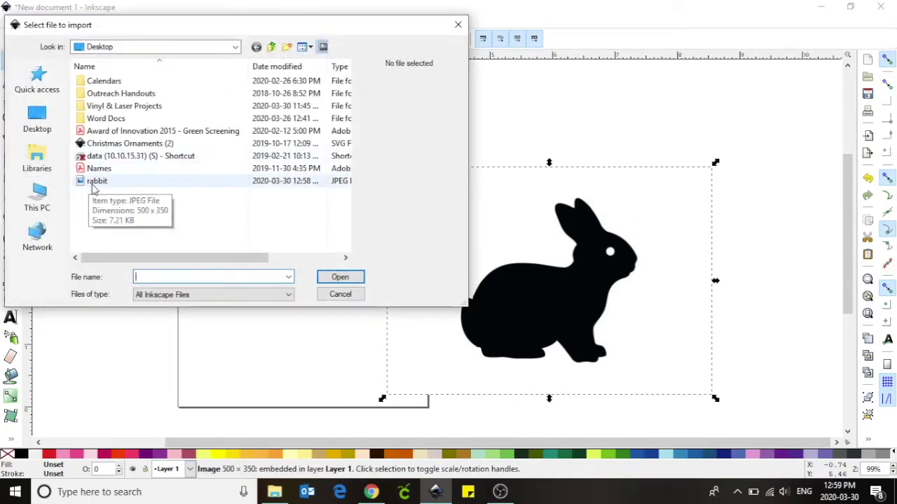
pyautogui.click(108, 185)
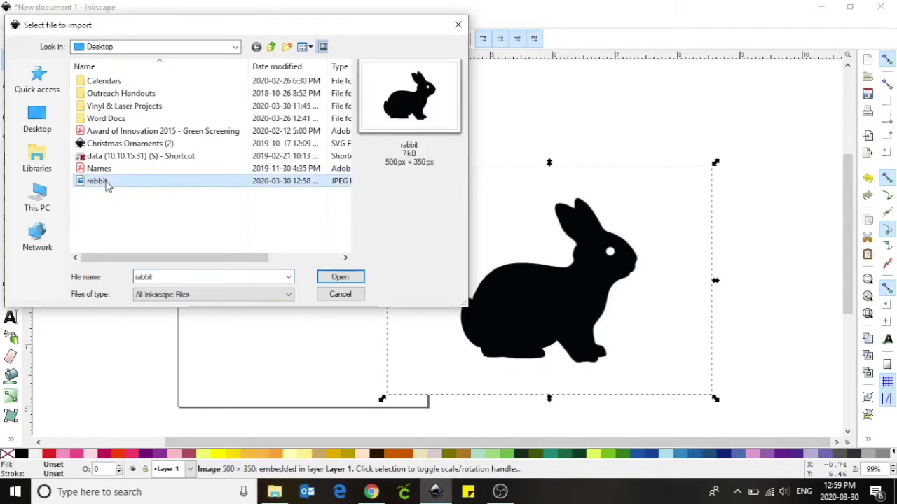
pyautogui.click(339, 279)
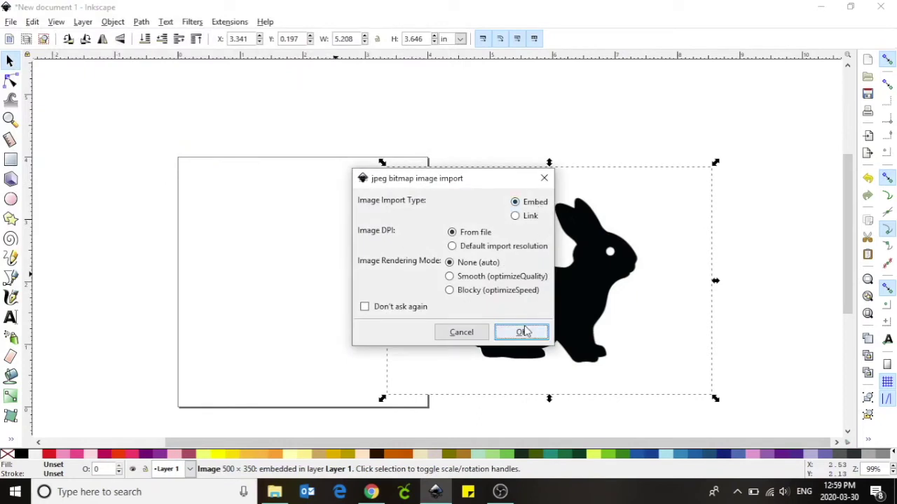
pyautogui.click(522, 332)
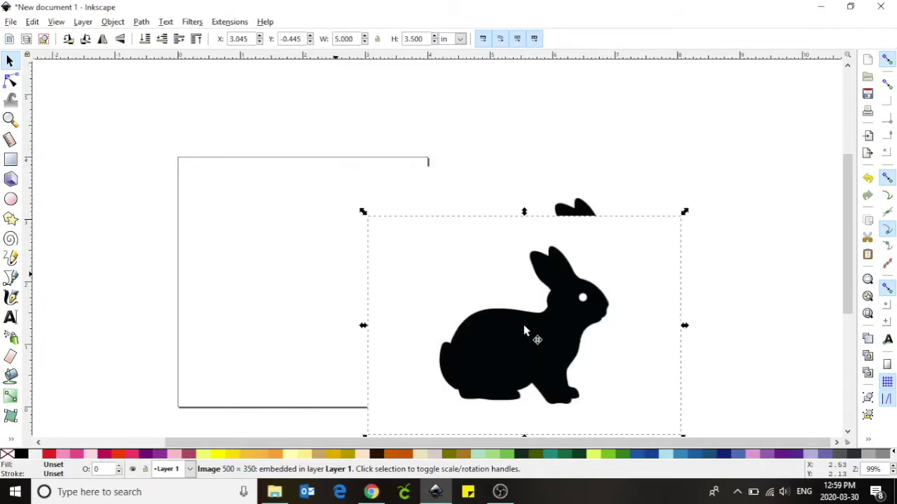
pyautogui.moveTo(524, 324); pyautogui.dragTo(258, 276)
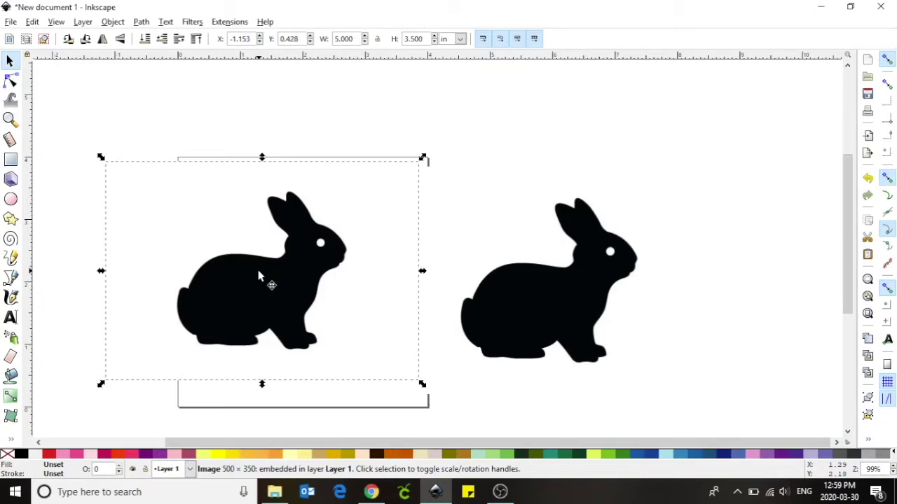
# Delete the imported rabbit copy and drag the pasted rabbit left onto the page.
pyautogui.press('Delete')
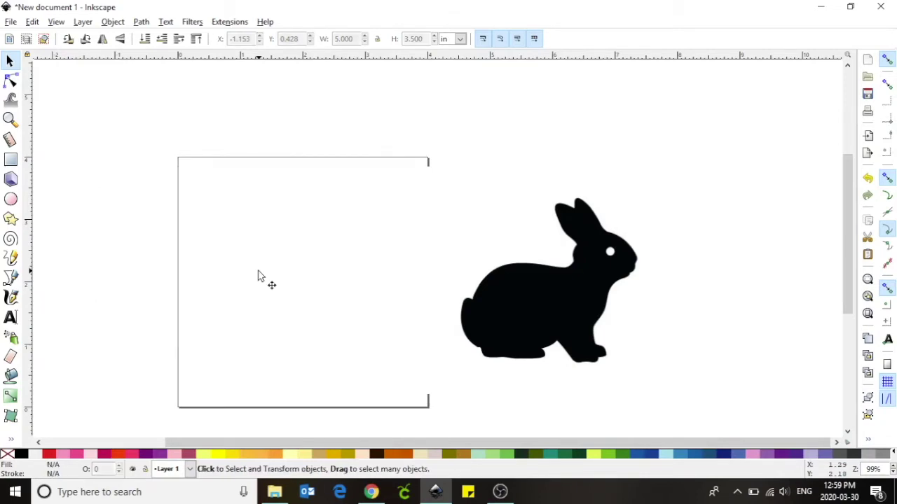
pyautogui.moveTo(555, 319); pyautogui.dragTo(443, 314)
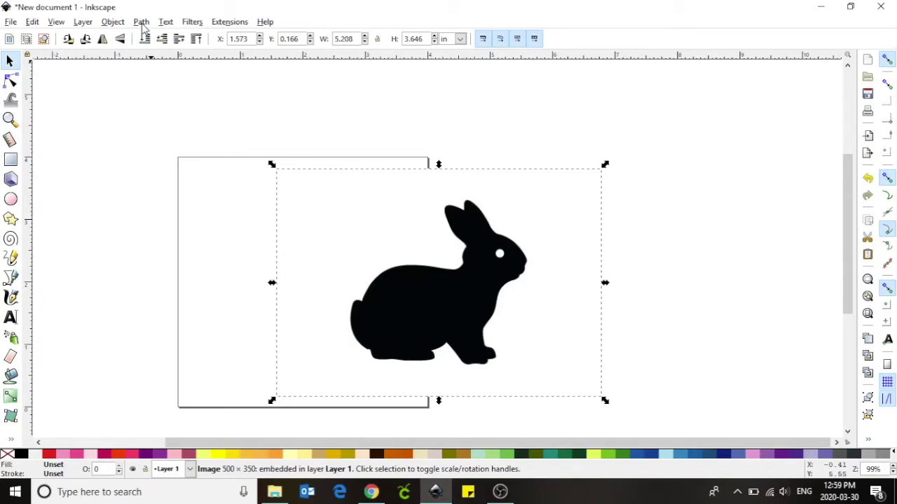
# Trace the rabbit bitmap into a black vector path with Brightness cutoff and Live Preview.
pyautogui.click(143, 25)
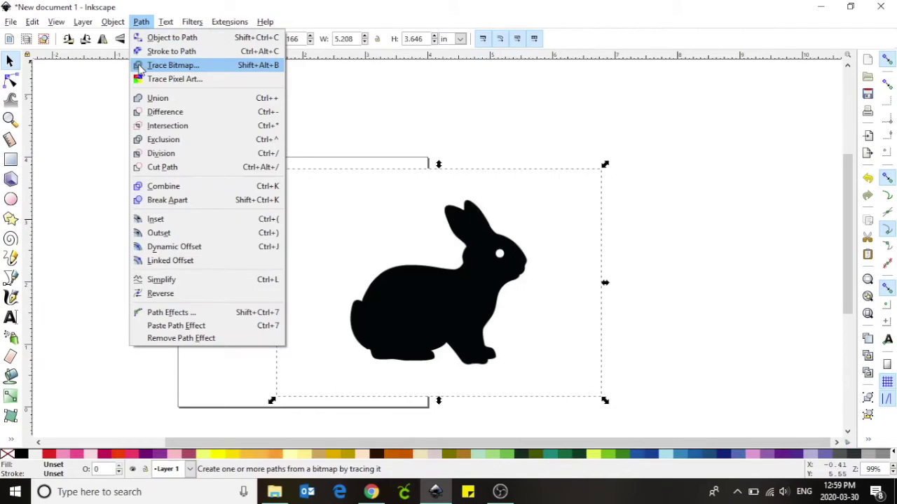
pyautogui.click(161, 65)
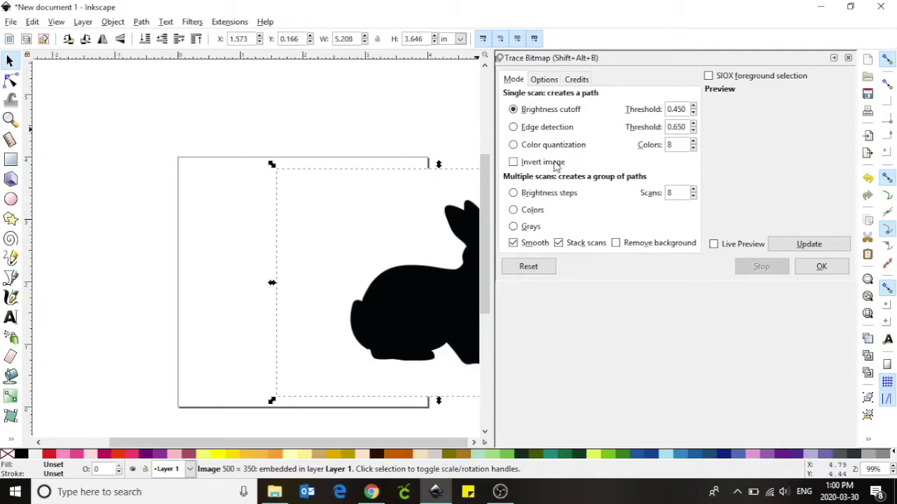
pyautogui.click(713, 245)
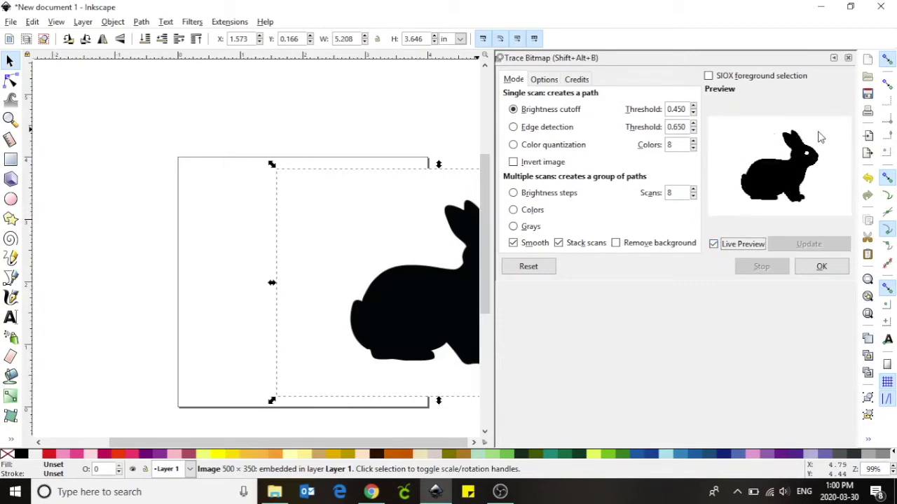
pyautogui.click(835, 271)
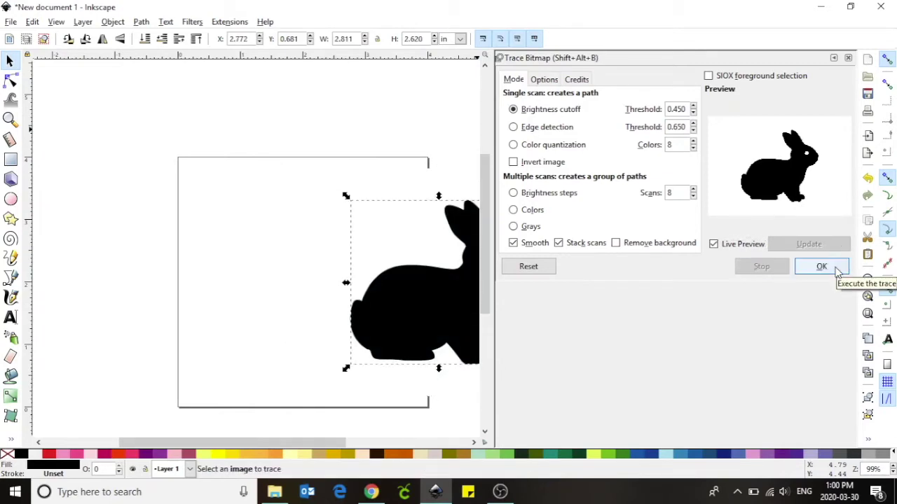
pyautogui.click(822, 267)
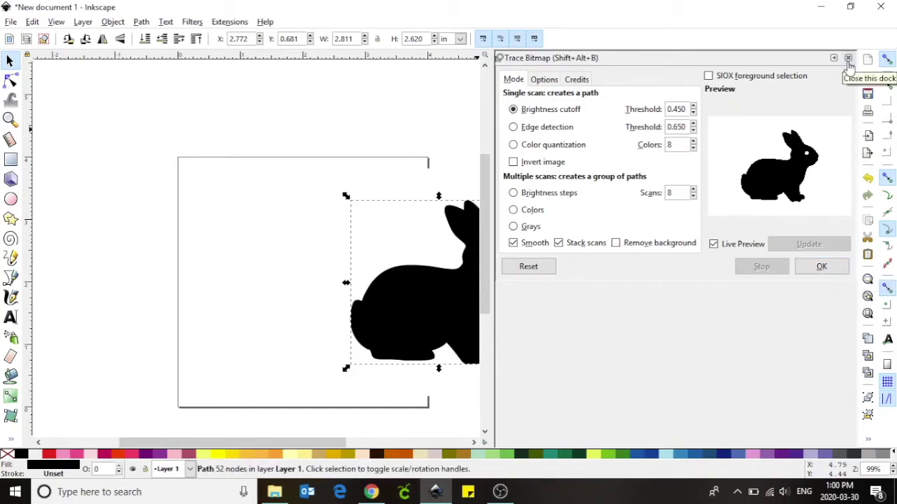
pyautogui.click(848, 63)
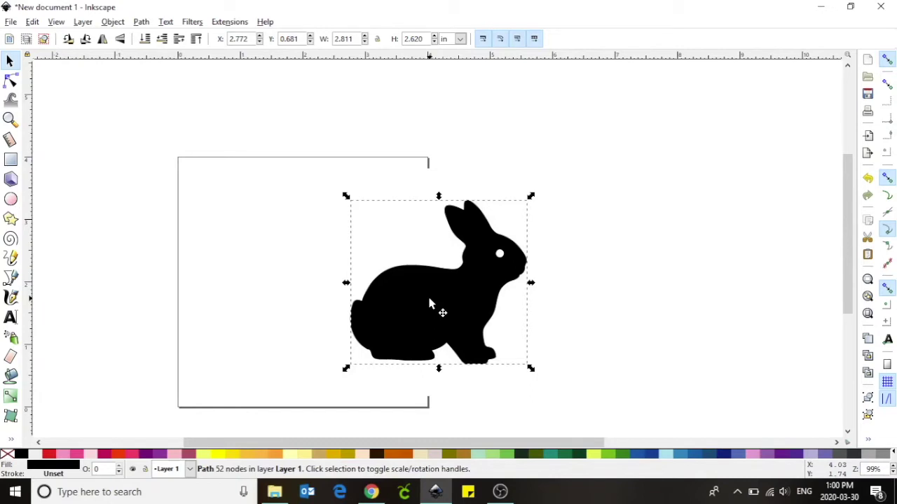
# Duplicate the traced rabbit, move it right, inspect its nodes, and select the original image.
pyautogui.hotkey('ctrl', 'd')
pyautogui.moveTo(429, 303)
pyautogui.mouseDown()
pyautogui.moveTo(479, 319)
pyautogui.moveTo(616, 309)
pyautogui.moveTo(634, 292)
pyautogui.moveTo(646, 303)
pyautogui.mouseUp()
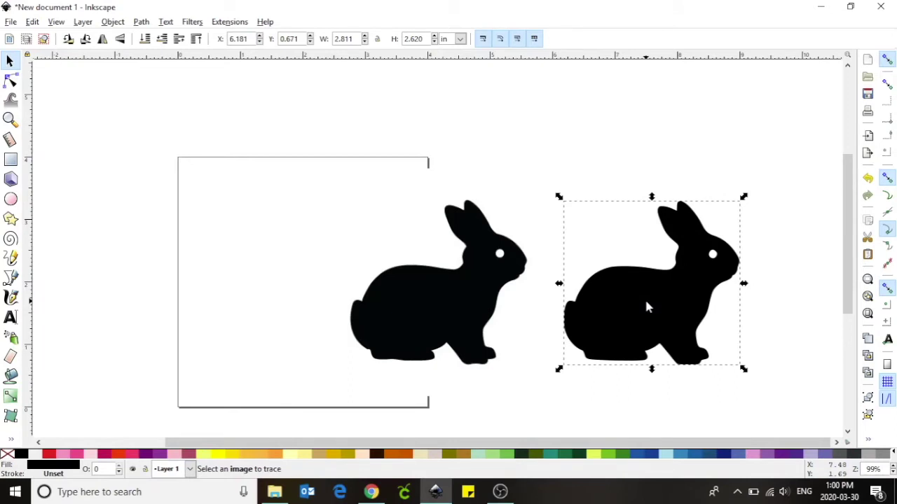
pyautogui.press('n')
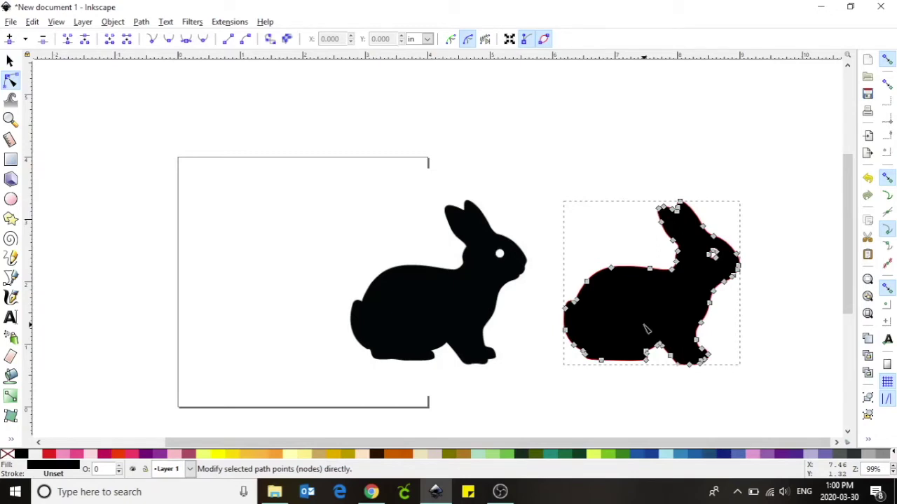
pyautogui.click(413, 328)
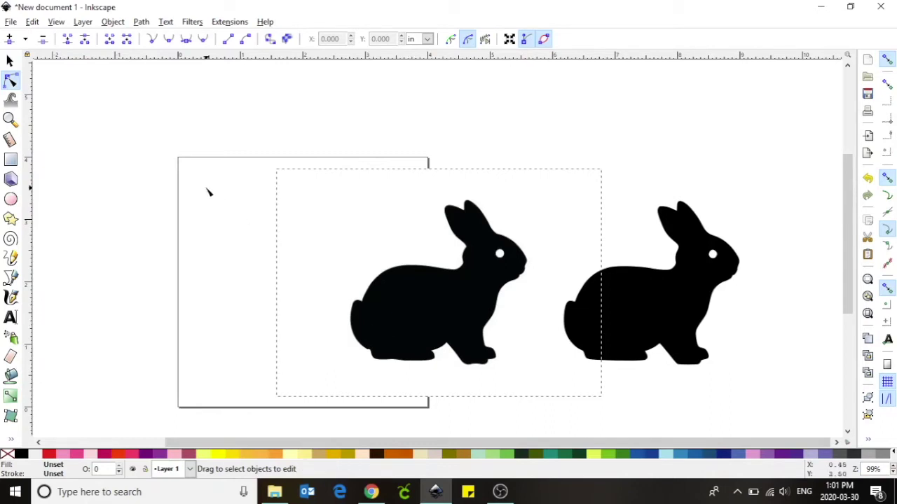
# Move the original rabbit bitmap up-left and delete it via its context menu.
pyautogui.click(8, 61)
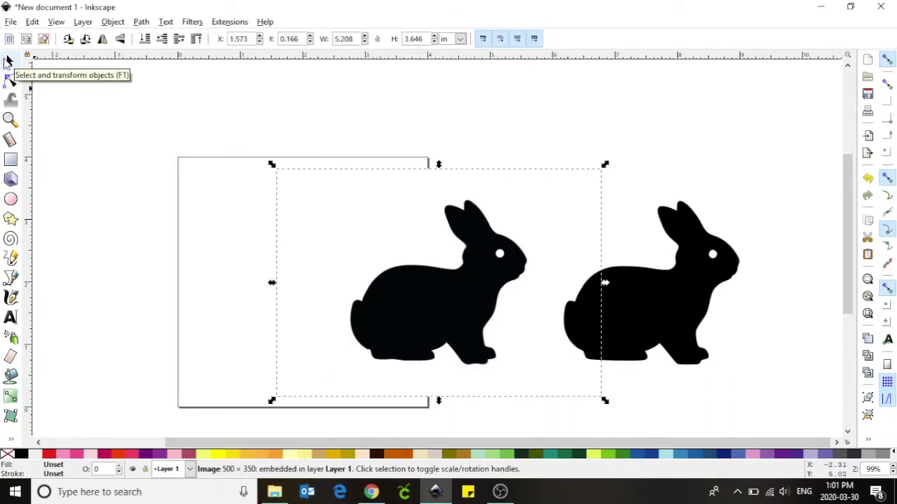
pyautogui.moveTo(424, 315); pyautogui.dragTo(334, 284)
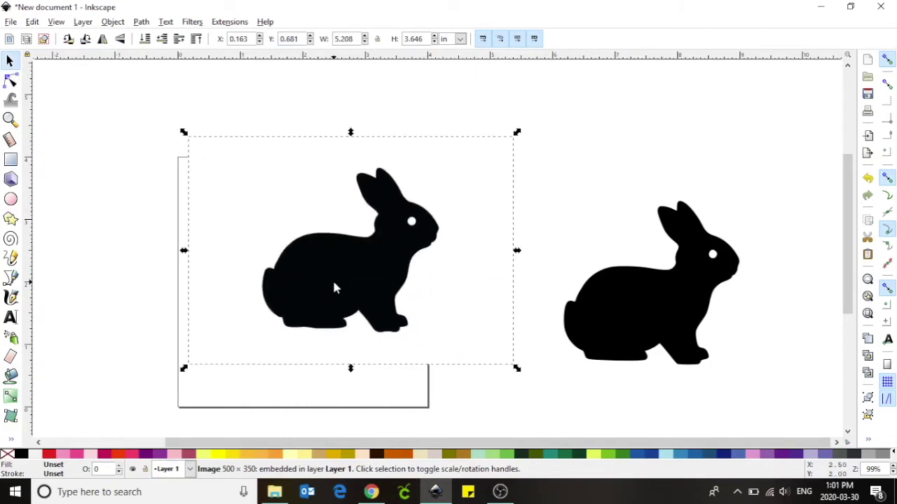
pyautogui.rightClick(334, 287)
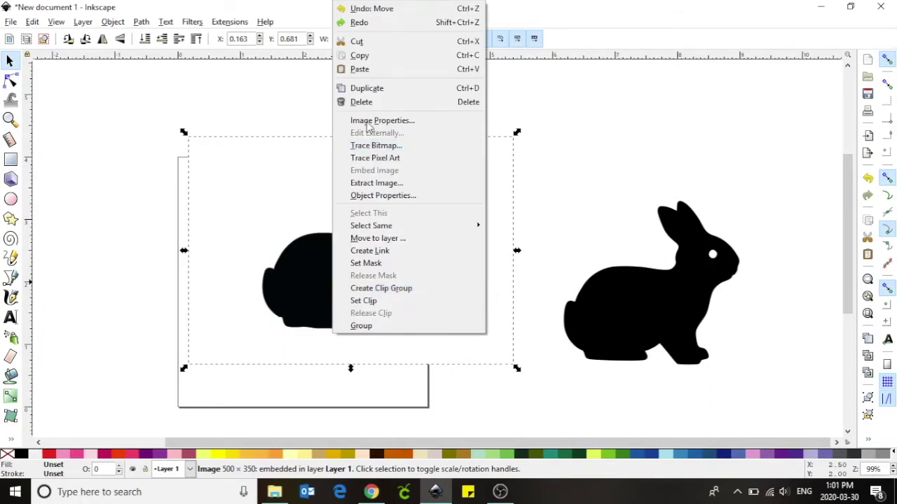
pyautogui.click(372, 102)
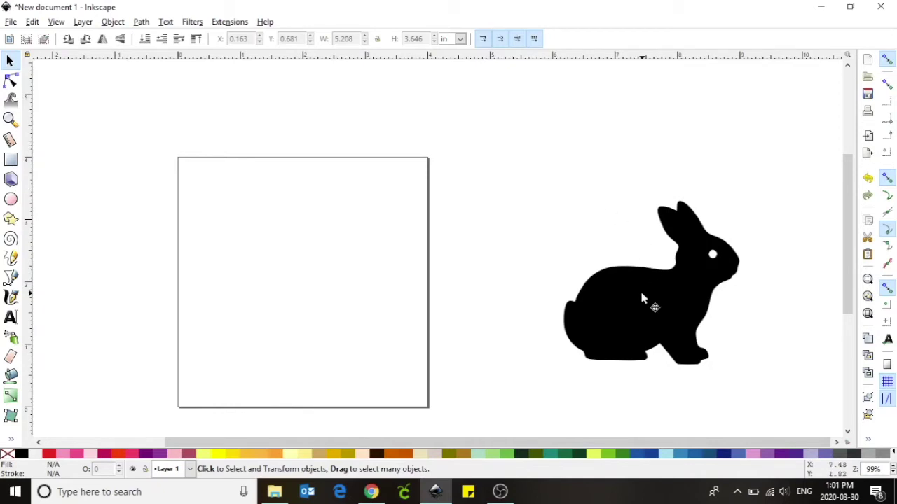
# Move the traced rabbit onto the page and scale it uniformly to 2.711 × 2.409 in.
pyautogui.moveTo(641, 298); pyautogui.dragTo(290, 301)
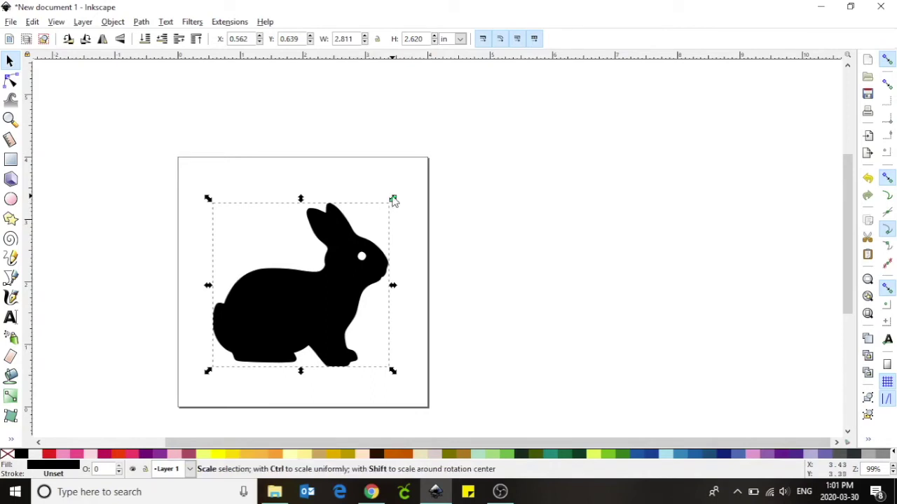
pyautogui.moveTo(393, 198); pyautogui.dragTo(372, 225)
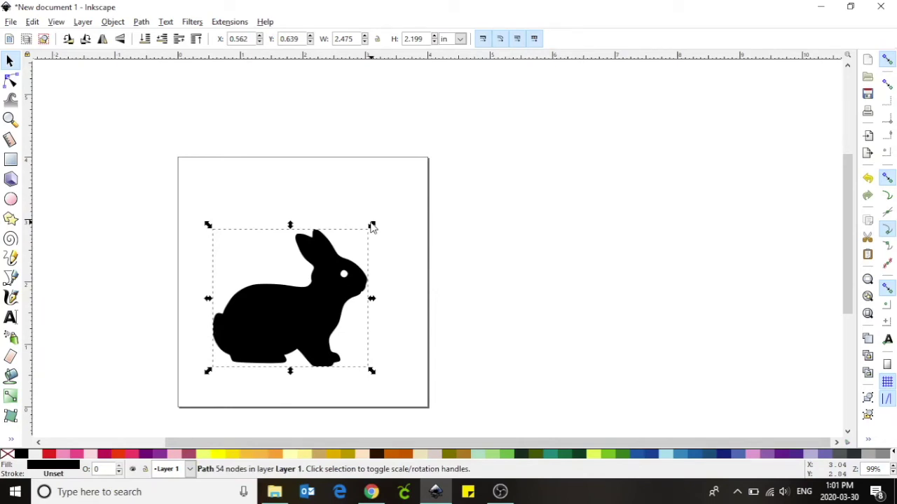
pyautogui.press('ctrl')
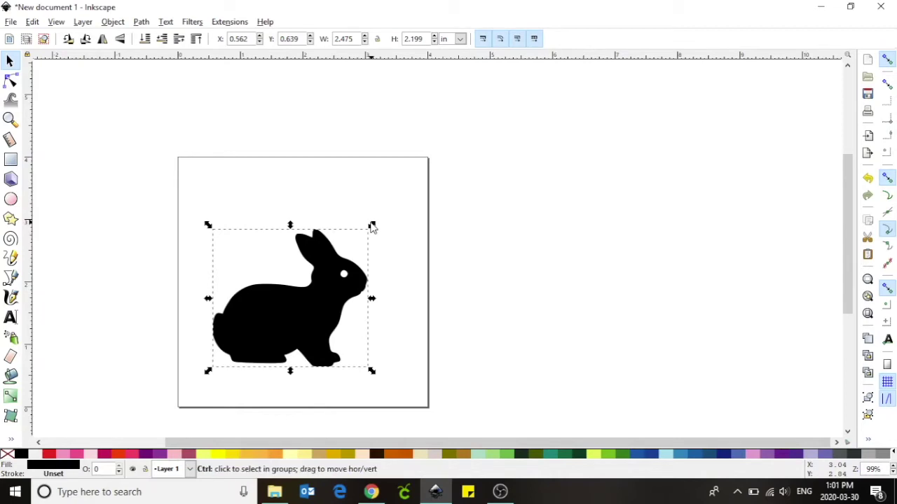
pyautogui.moveTo(372, 225); pyautogui.dragTo(419, 215)
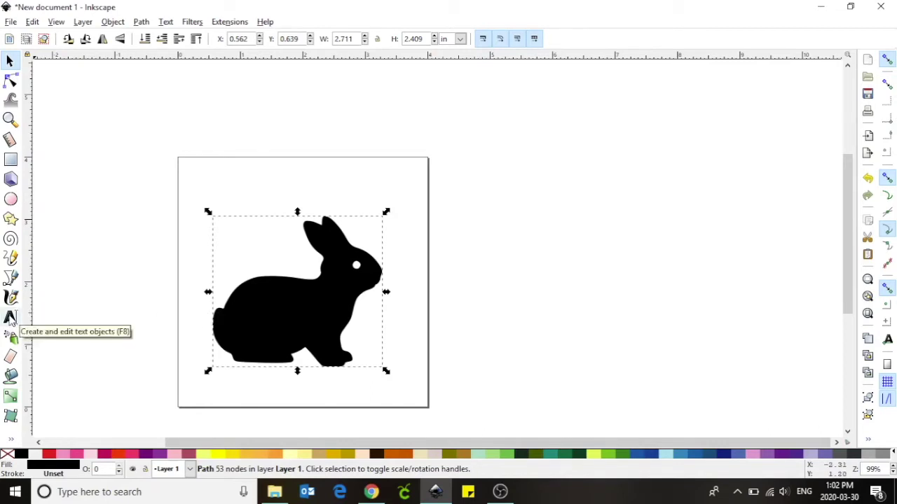
pyautogui.click(10, 319)
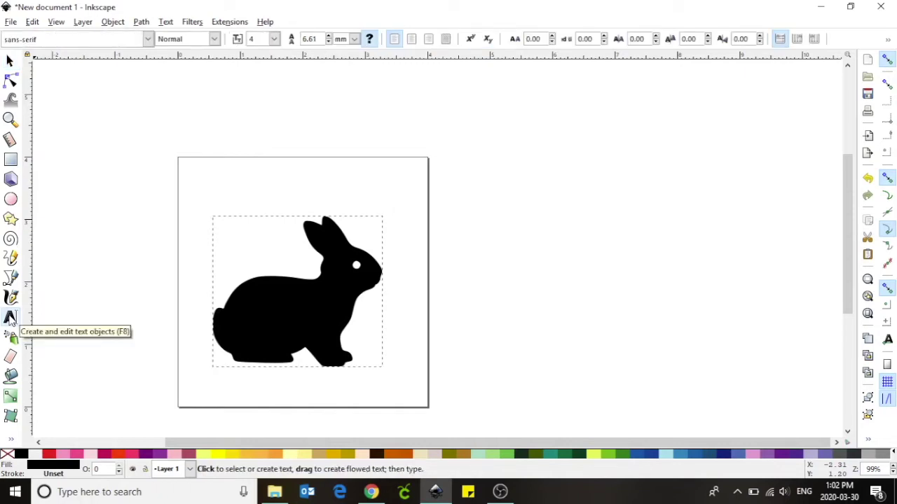
# Type 'Hop Hop Hop' above the rabbit and enlarge the text across the page.
pyautogui.click(252, 192)
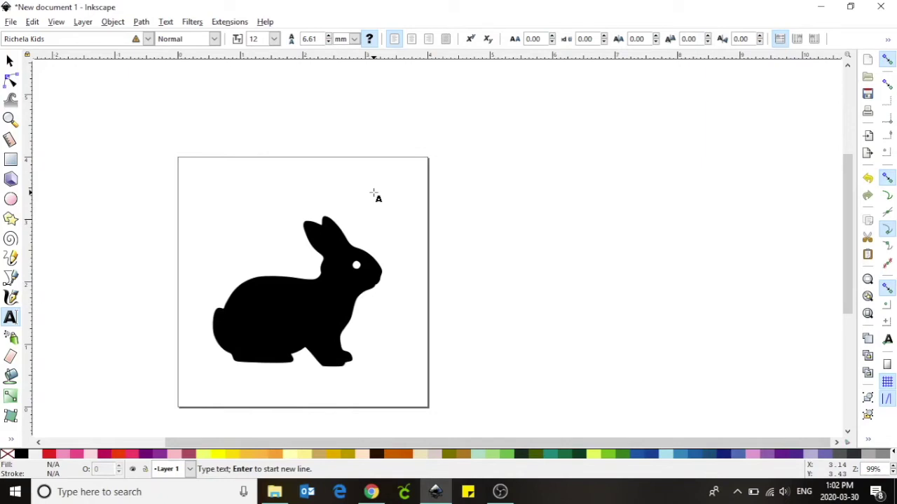
pyautogui.write('Hop ')
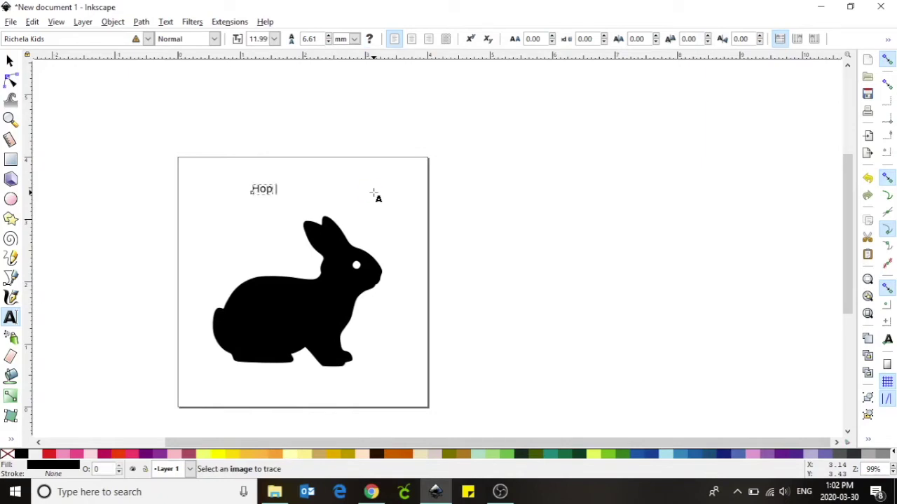
pyautogui.write('Hop Hop')
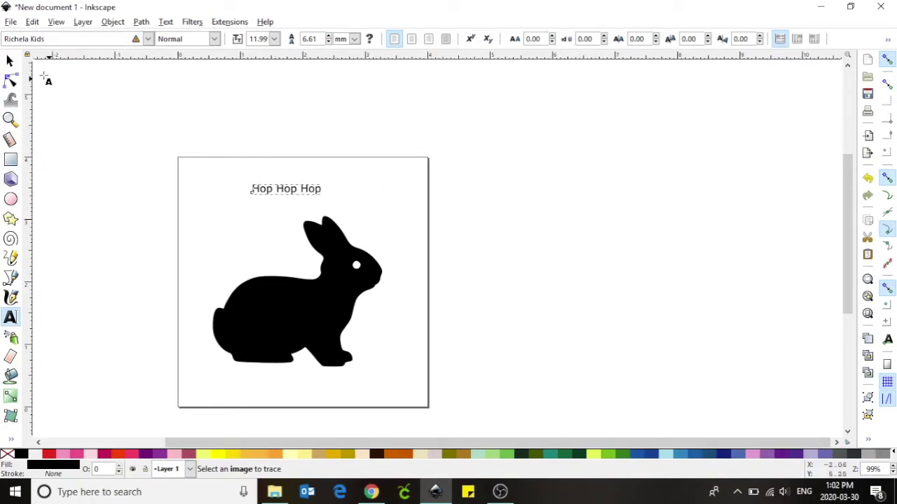
pyautogui.click(10, 61)
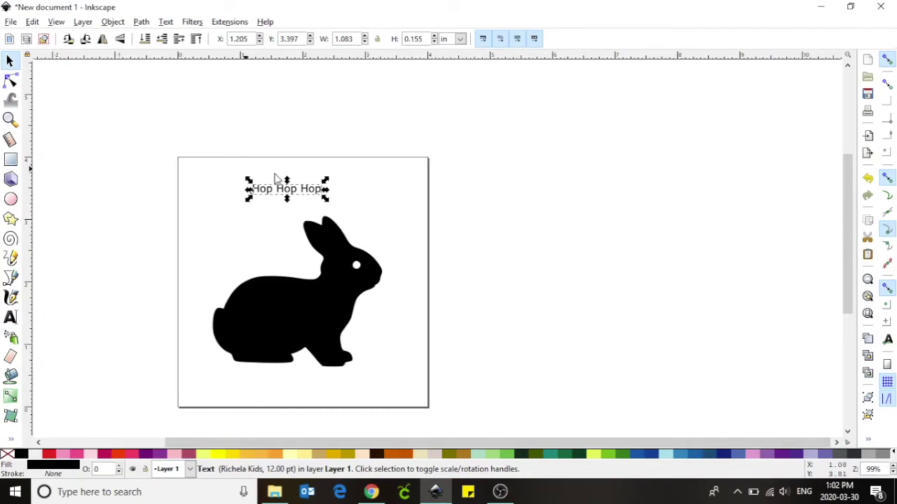
pyautogui.moveTo(325, 200); pyautogui.dragTo(377, 199)
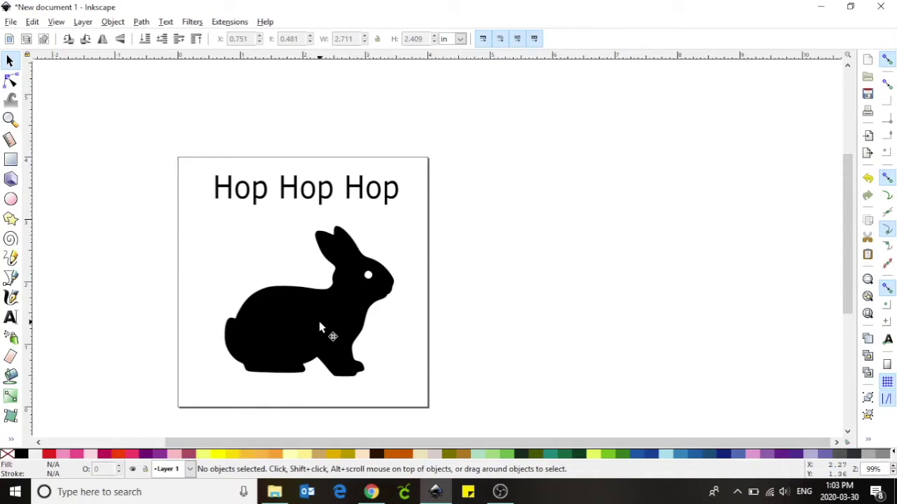
pyautogui.click(320, 328)
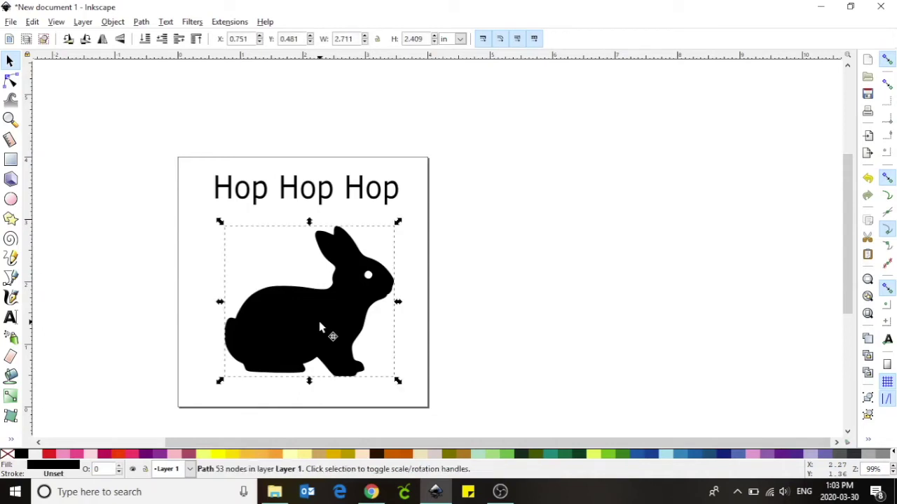
pyautogui.click(221, 23)
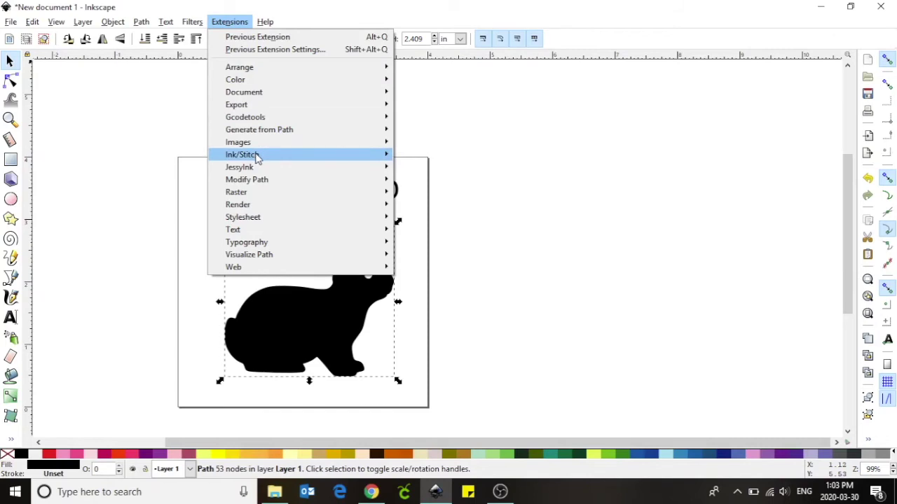
pyautogui.moveTo(256, 159)
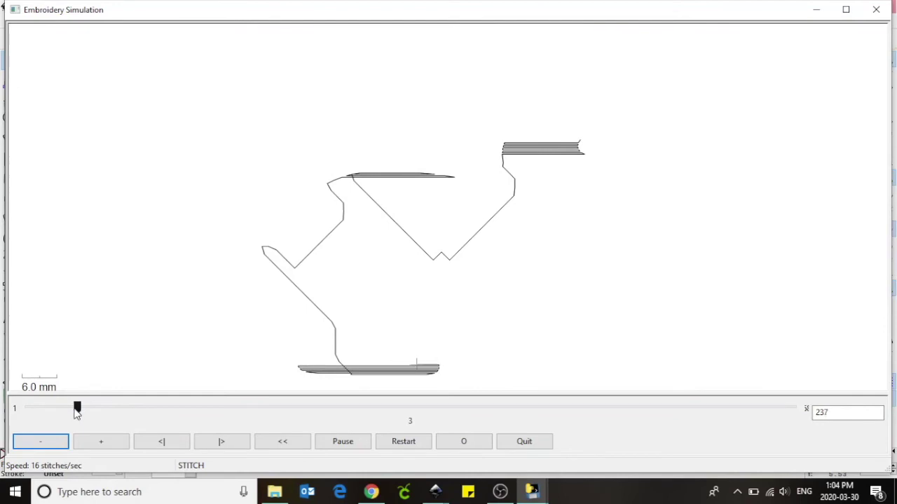
pyautogui.moveTo(79, 412)
pyautogui.mouseDown()
pyautogui.moveTo(418, 407)
pyautogui.moveTo(803, 424)
pyautogui.mouseUp()
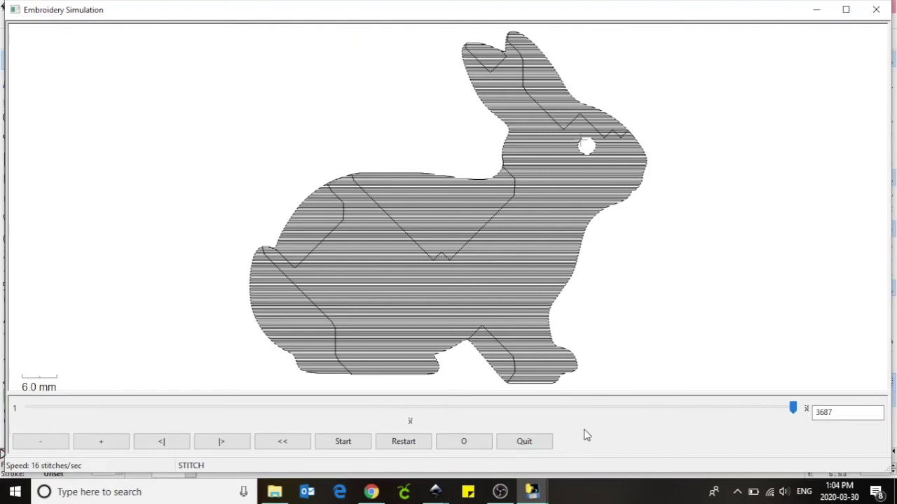
pyautogui.click(532, 451)
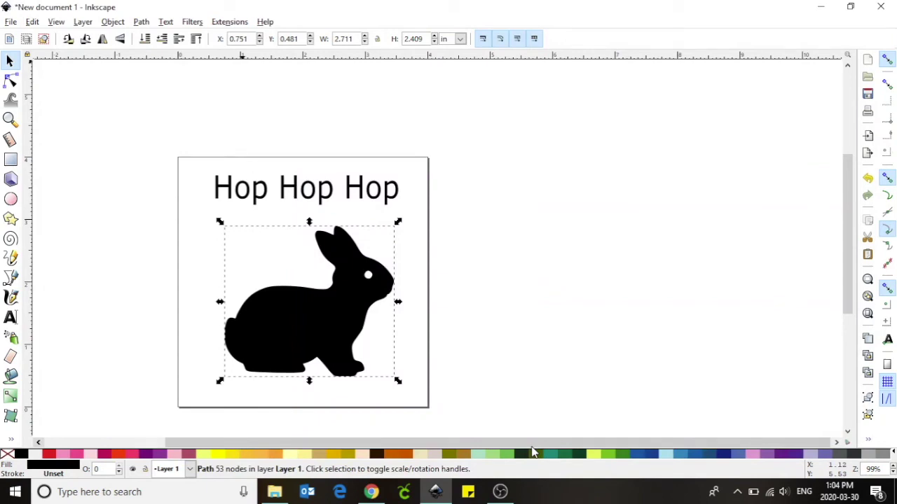
# Convert the Hop Hop Hop text into paths with Object to Path.
pyautogui.click(321, 201)
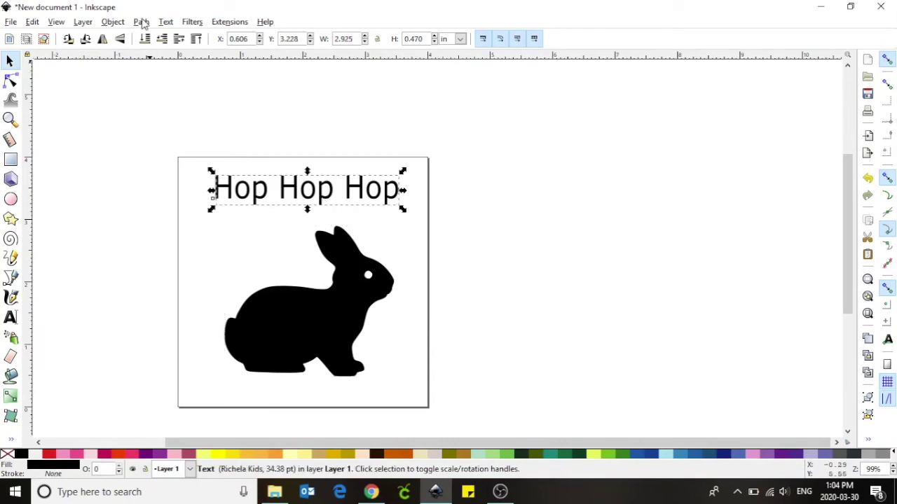
pyautogui.click(142, 22)
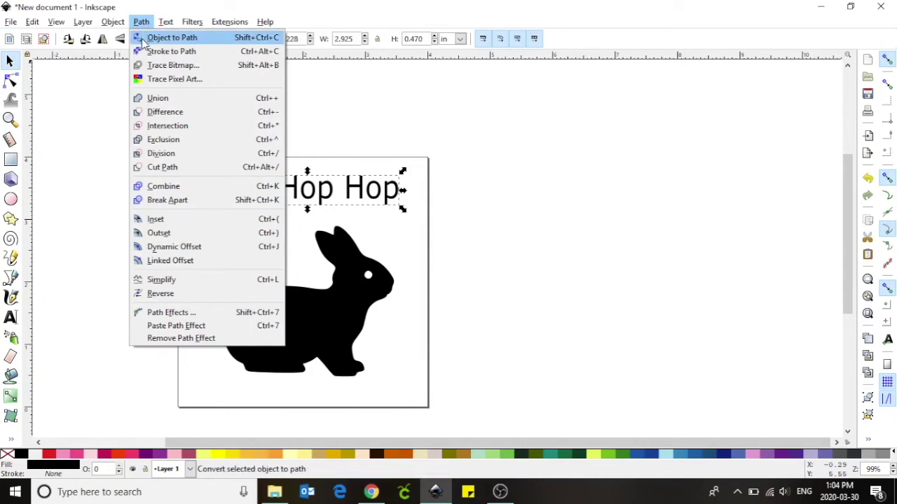
pyautogui.click(143, 42)
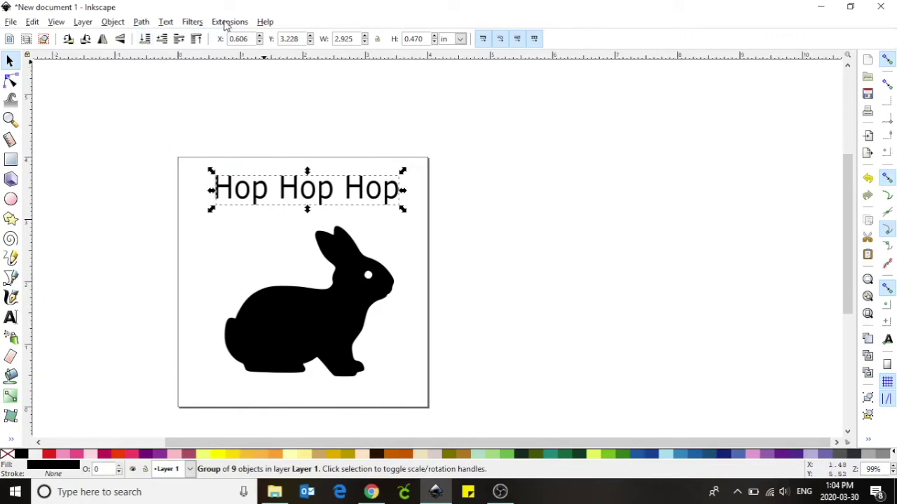
# Run the Ink/Stitch Simulate preview of the lettering, advance the stitches, then close it.
pyautogui.click(228, 22)
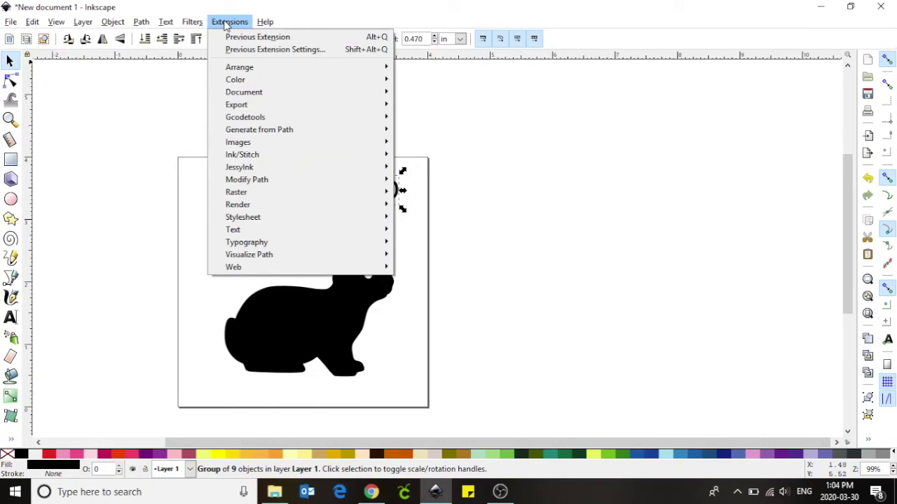
pyautogui.moveTo(265, 159)
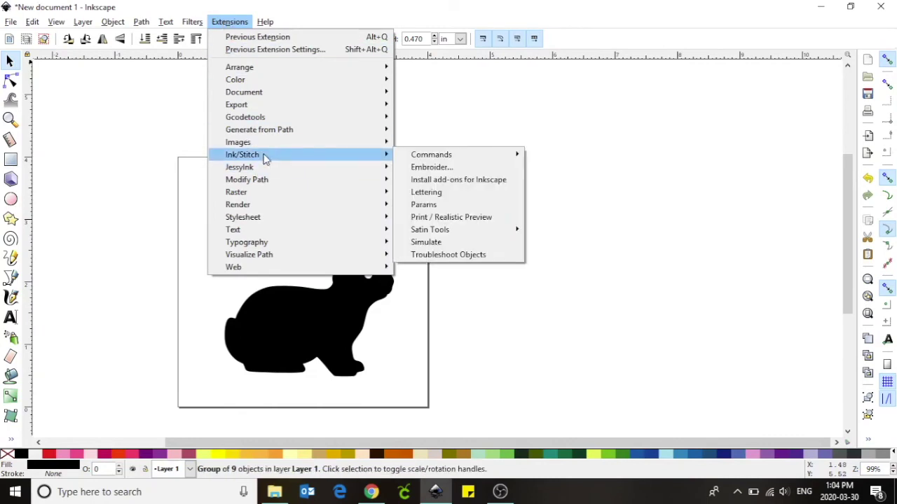
pyautogui.click(437, 242)
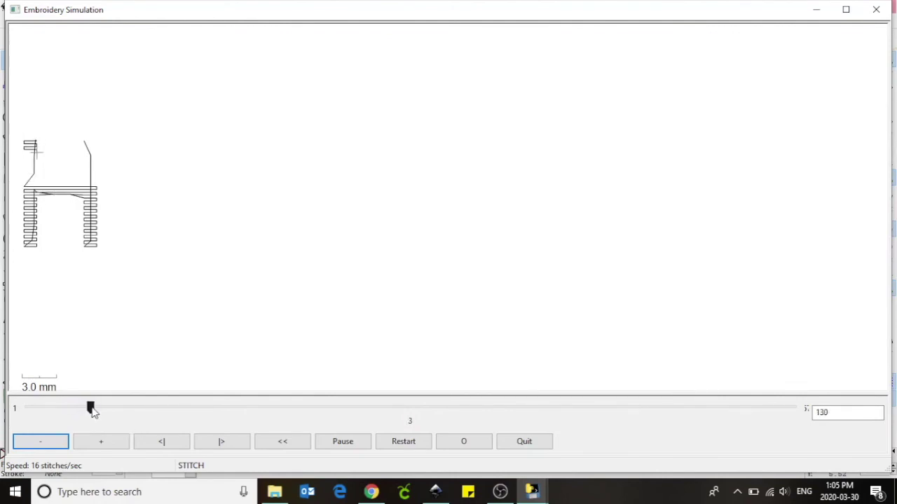
pyautogui.moveTo(93, 409); pyautogui.dragTo(808, 420)
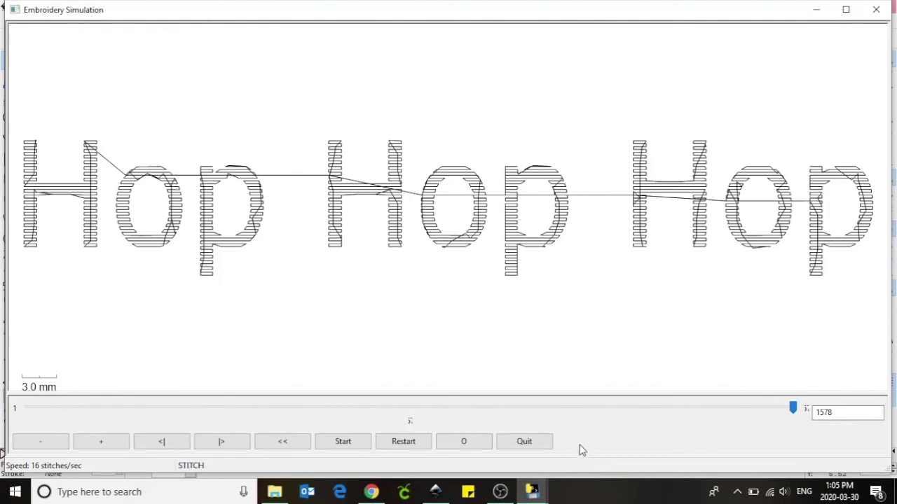
pyautogui.click(524, 442)
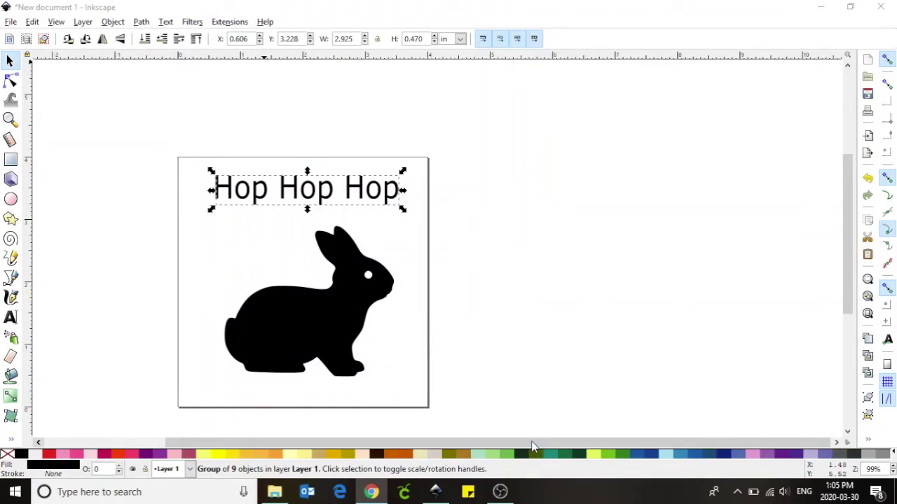
# Nudge the rabbit slightly lower and enlarge the Hop Hop Hop text to span the page top.
pyautogui.click(315, 331)
pyautogui.moveTo(316, 338); pyautogui.dragTo(310, 350)
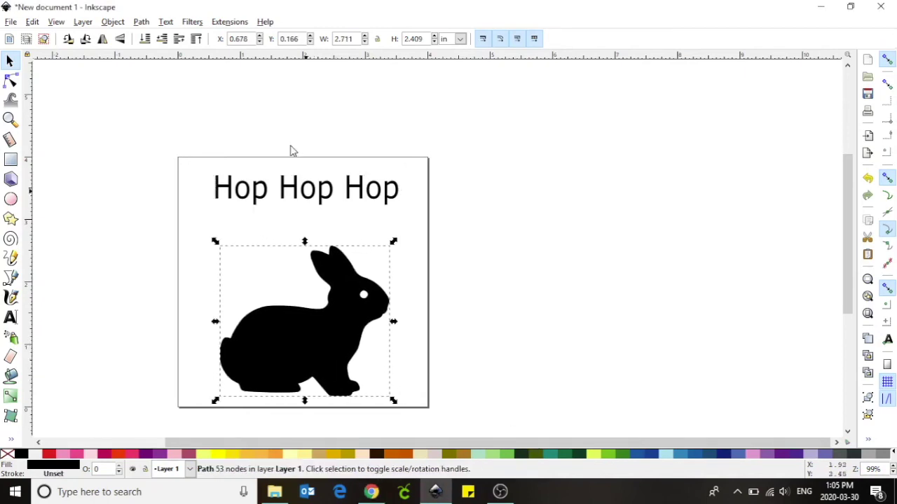
pyautogui.click(306, 200)
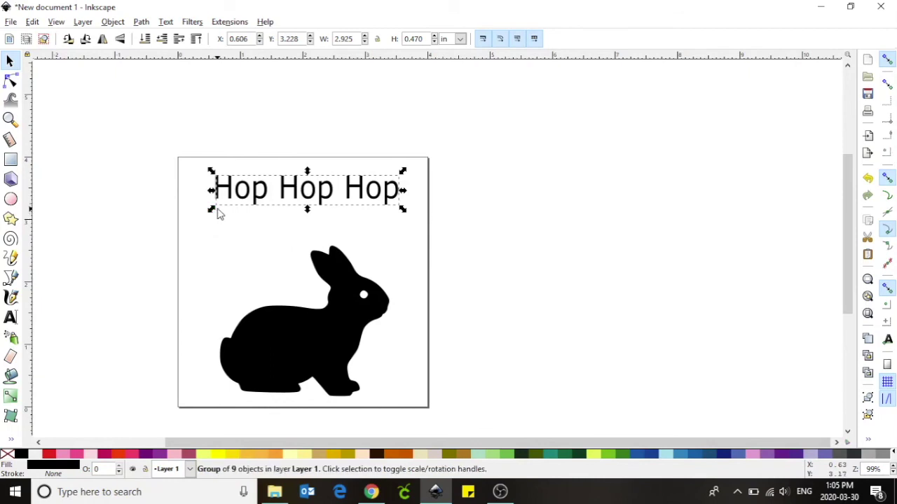
pyautogui.moveTo(209, 213); pyautogui.dragTo(166, 229)
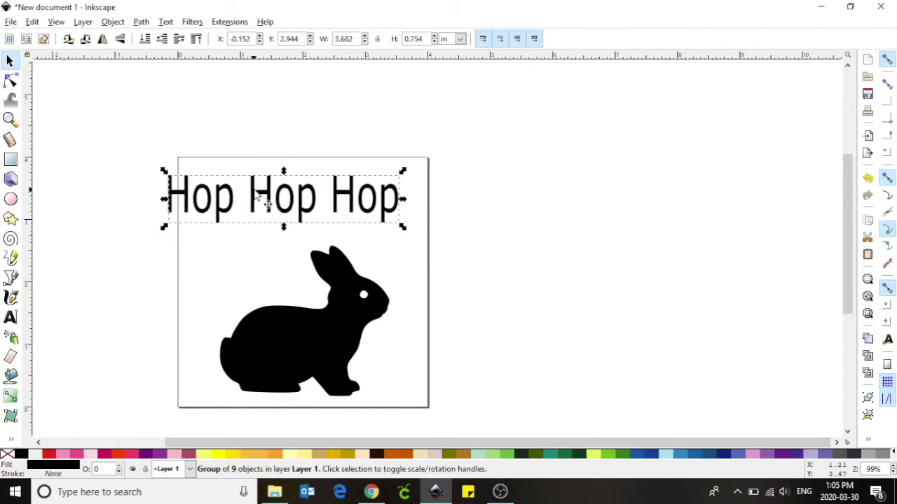
pyautogui.moveTo(265, 200); pyautogui.dragTo(282, 205)
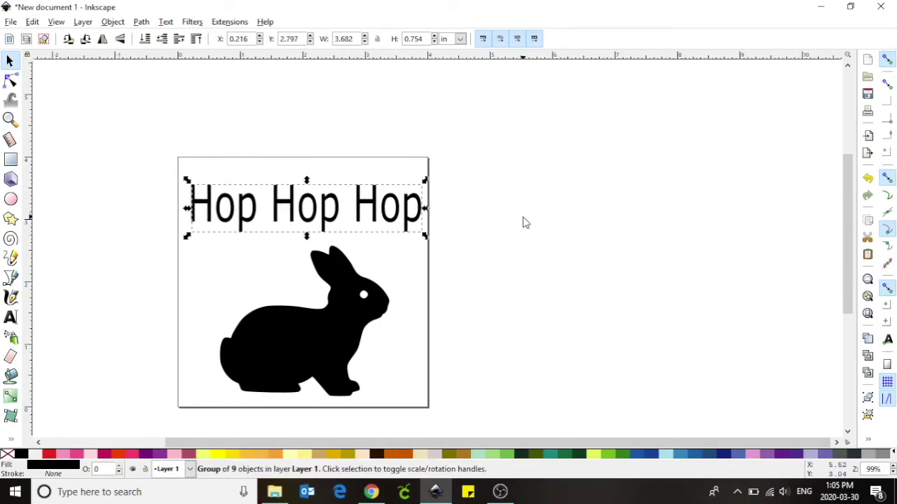
pyautogui.click(524, 222)
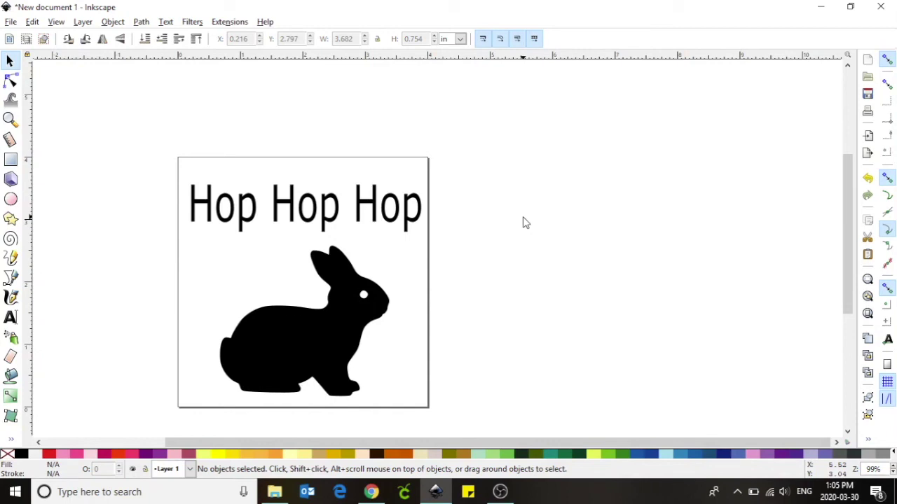
# Save As with file name 'Rabbit' in Inkscape SVG format in Vinyl & Laser Projects.
pyautogui.click(12, 22)
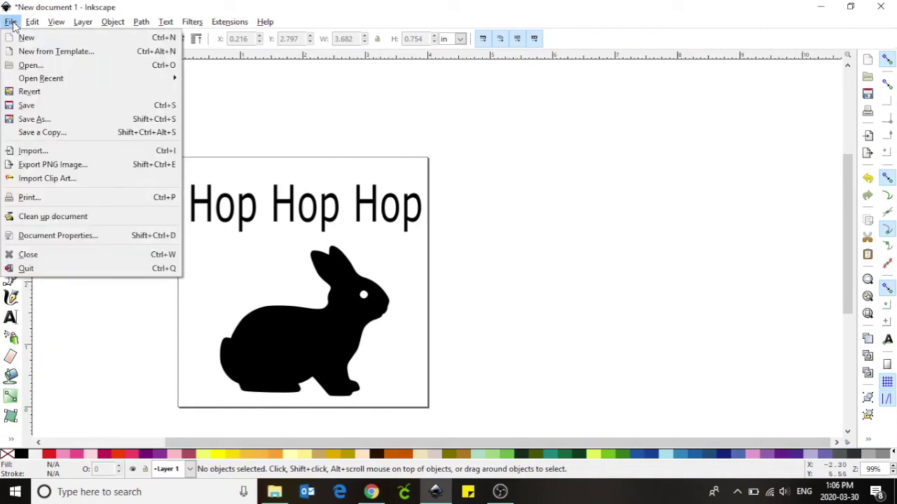
pyautogui.click(33, 120)
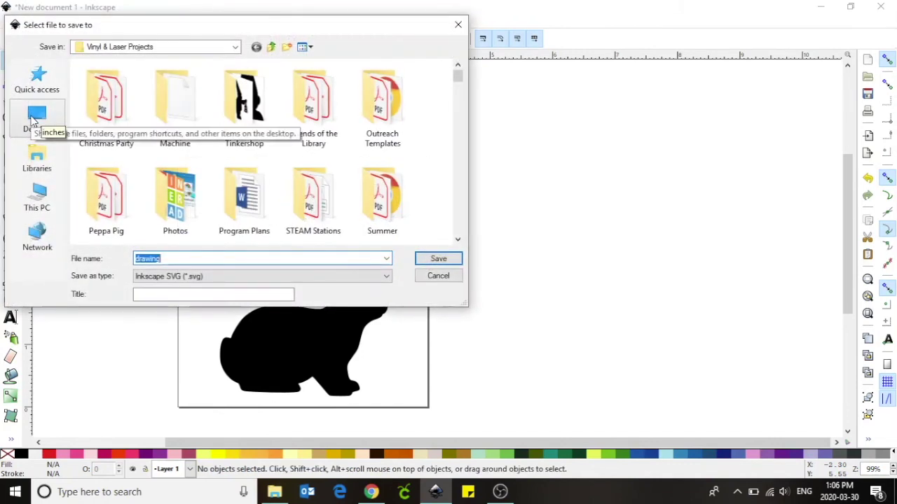
pyautogui.click(174, 258)
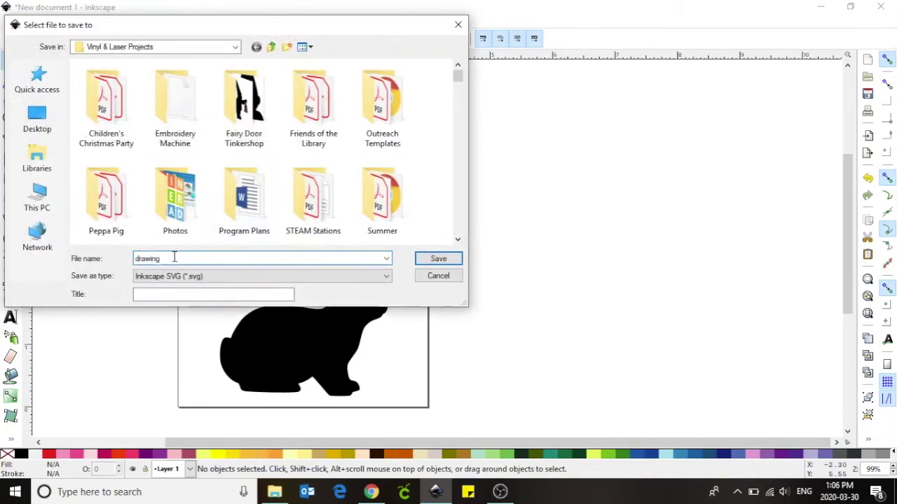
pyautogui.moveTo(175, 257); pyautogui.dragTo(97, 259)
pyautogui.write('Rabbit')
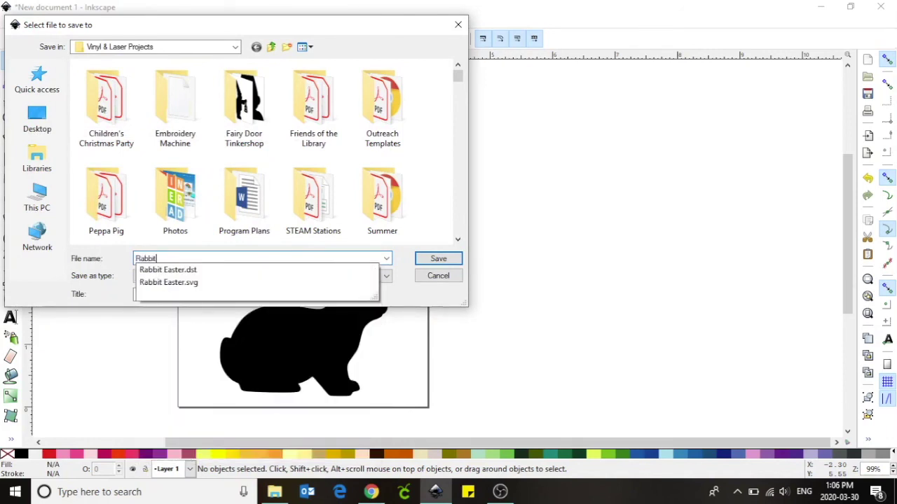
pyautogui.click(85, 298)
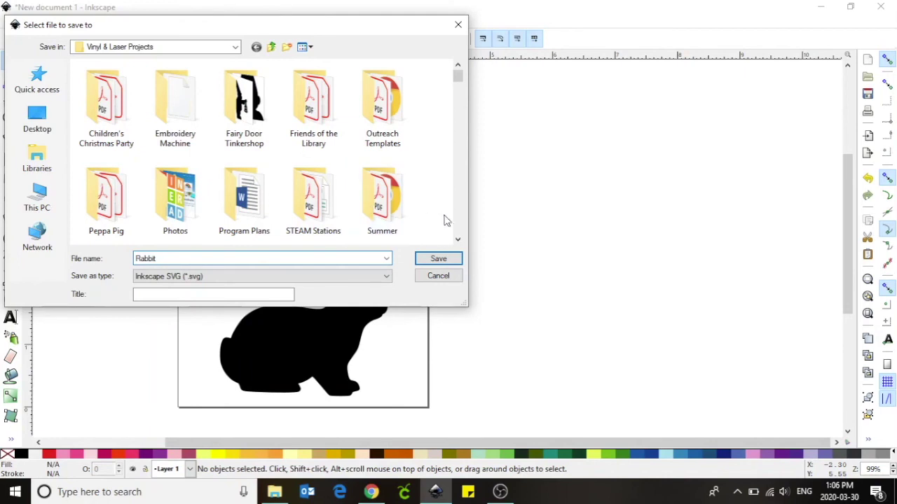
pyautogui.click(439, 259)
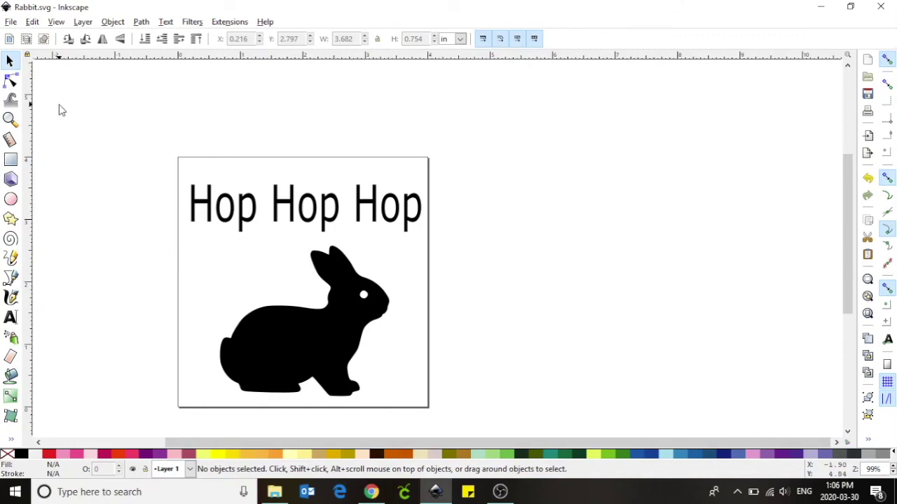
# Save a copy as Rabbit.dst using Ink/Stitch: Tajima Embroidery Format (.dst).
pyautogui.click(10, 23)
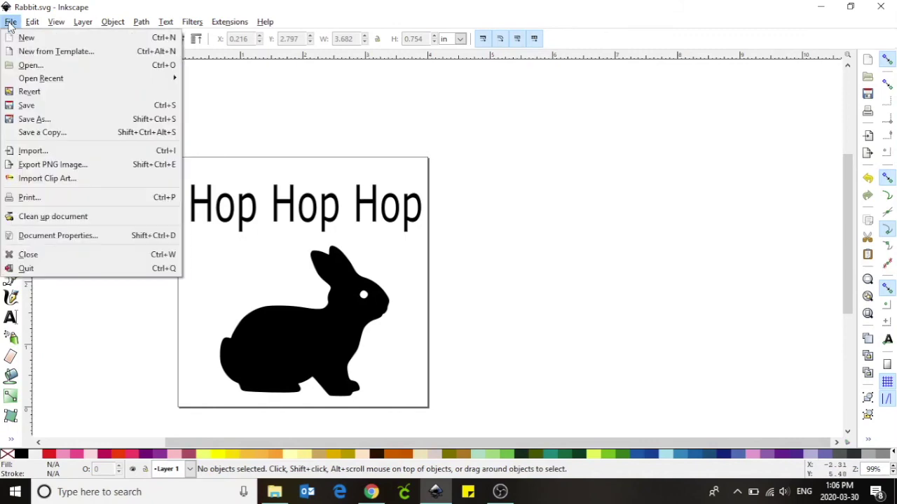
pyautogui.click(34, 119)
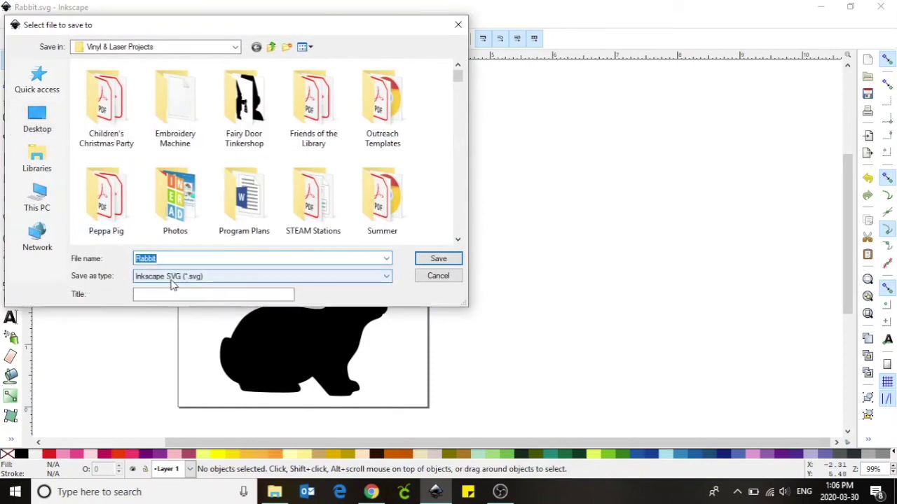
pyautogui.click(344, 282)
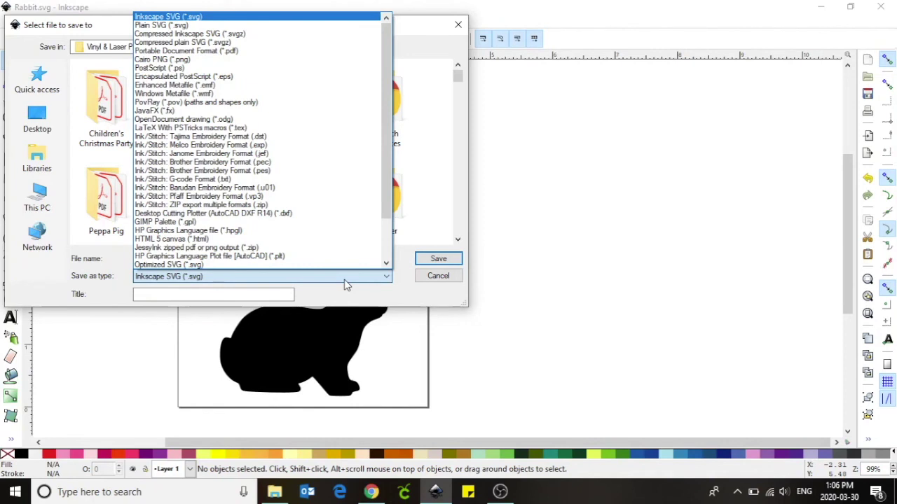
pyautogui.click(305, 138)
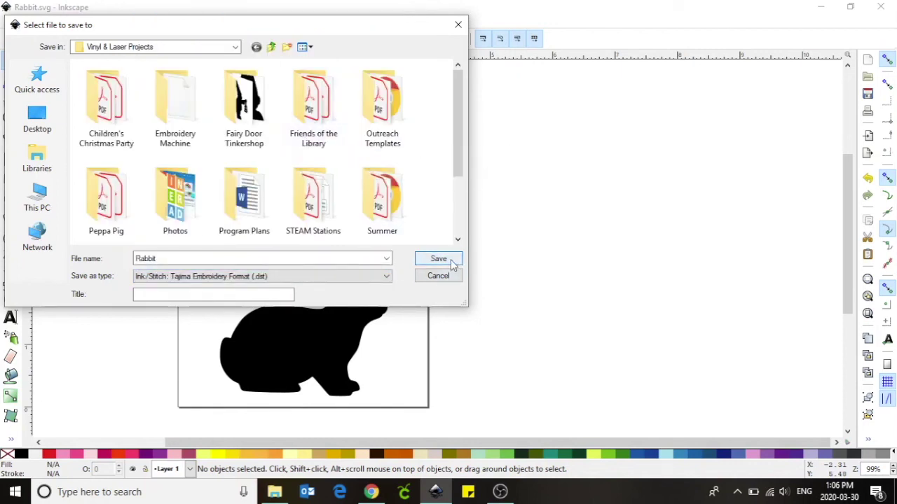
pyautogui.click(451, 263)
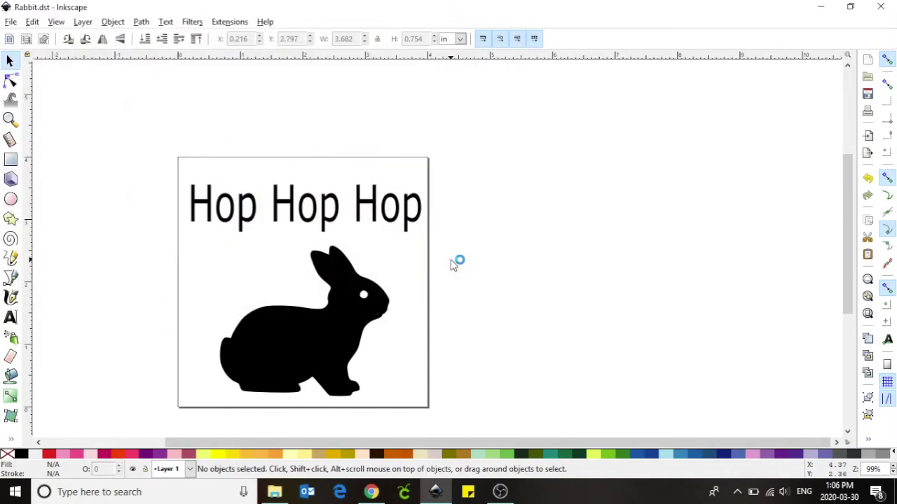